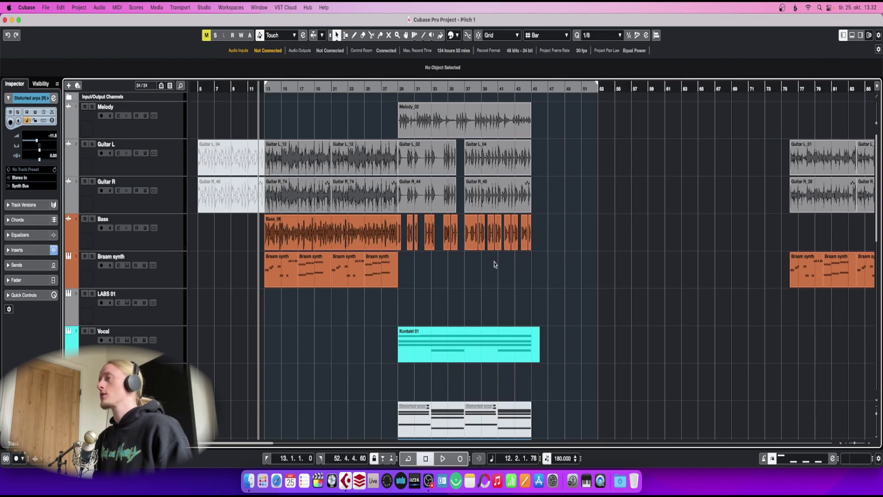
# - Look over the arrangement's guitar, bass, synth, vocal and arp tracks along the timeline
pyautogui.scroll(-1, 513, 269)
pyautogui.scroll(-3, 501, 368)
pyautogui.scroll(3, 550, 289)
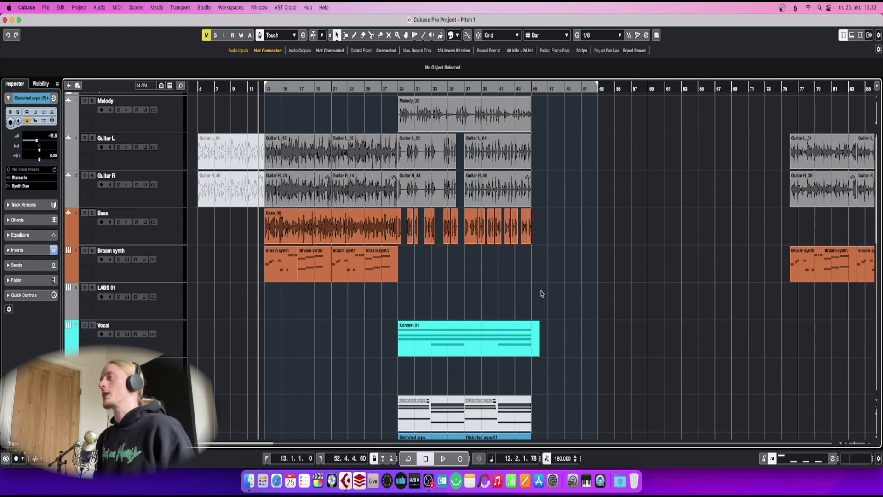
pyautogui.scroll(2, 540, 291)
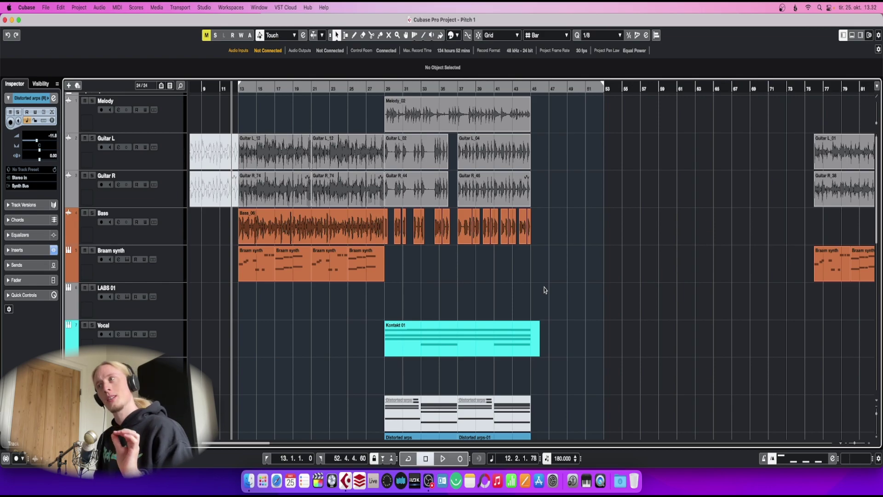
pyautogui.scroll(-3, 543, 289)
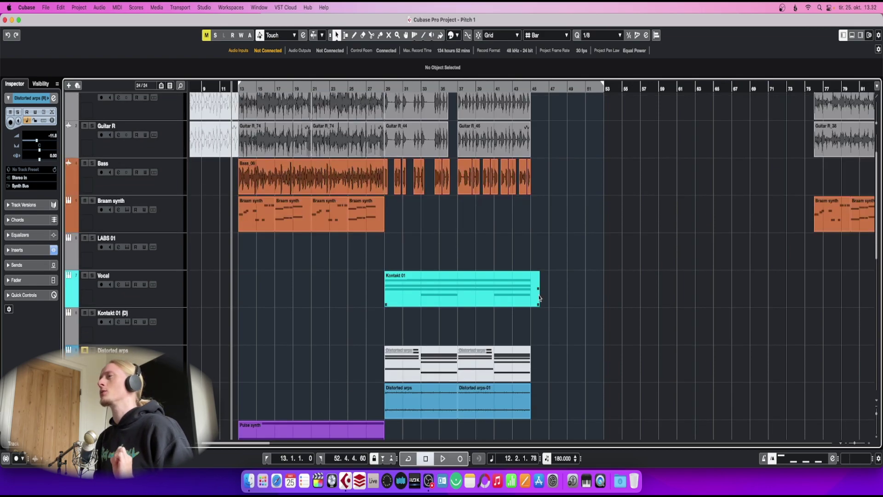
pyautogui.scroll(3, 535, 309)
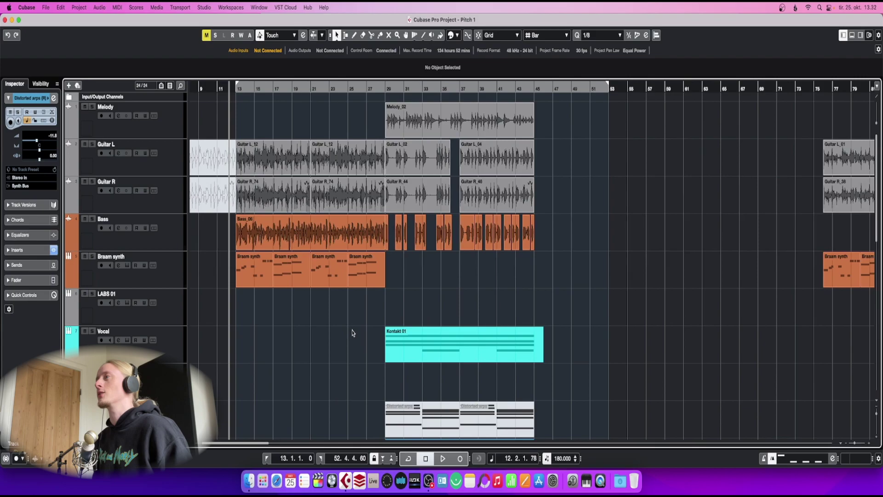
pyautogui.hscroll(-3, 353, 337)
pyautogui.hscroll(3, 354, 338)
pyautogui.hscroll(-3, 355, 339)
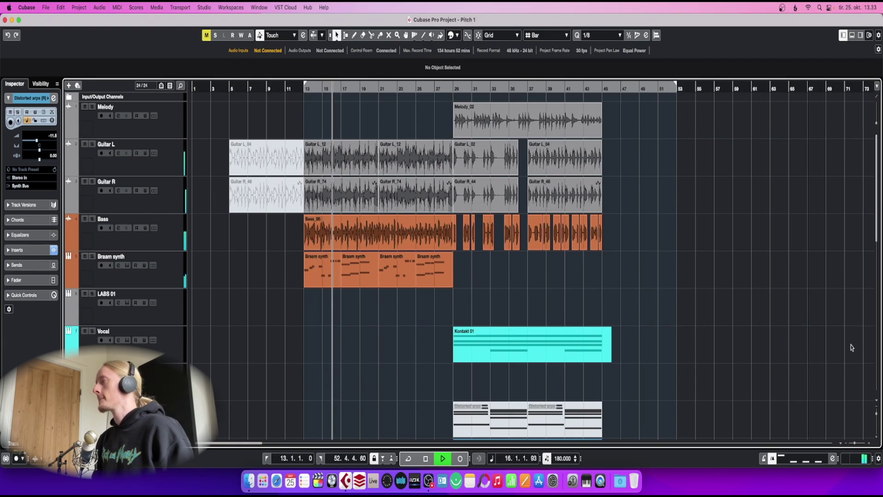
# - Shrink the track heights so all tracks fit in view while the arrangement plays, and stop playback near bar 46
pyautogui.moveTo(876, 416); pyautogui.dragTo(876, 422)
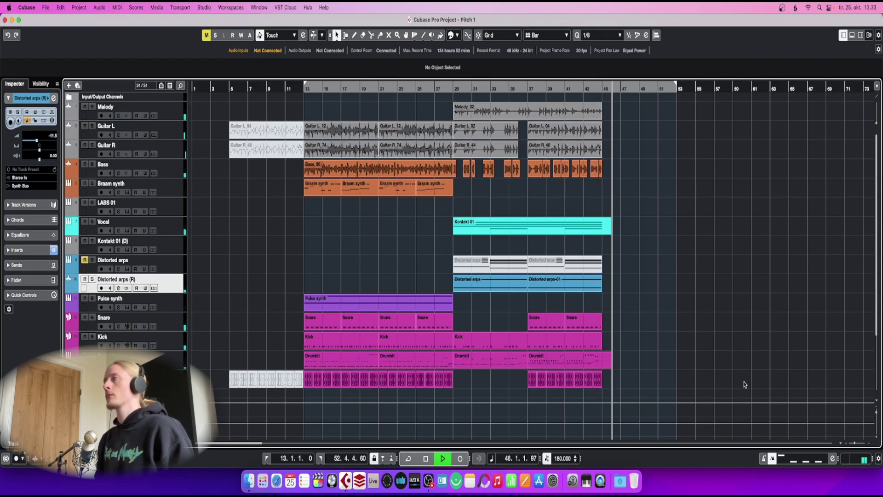
pyautogui.press('space')
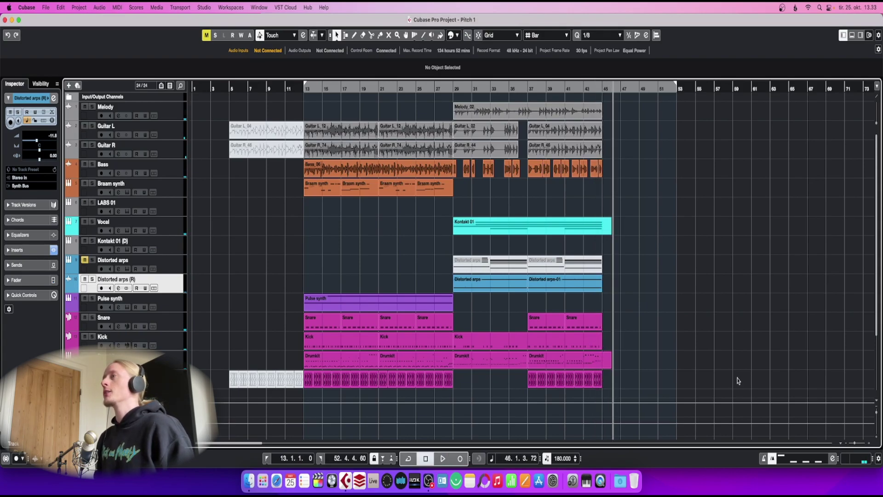
pyautogui.scroll(-3, 690, 363)
pyautogui.scroll(3, 684, 350)
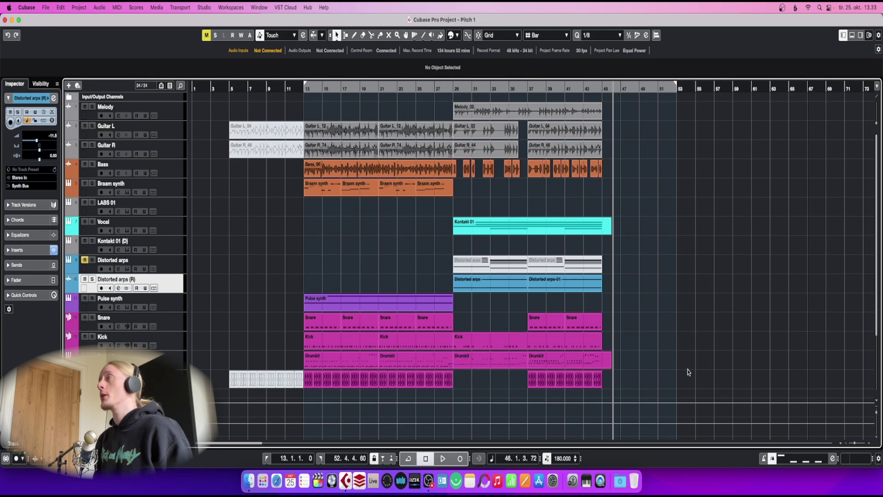
# - Solo the Pulse synth track and open its channel settings
pyautogui.click(177, 311)
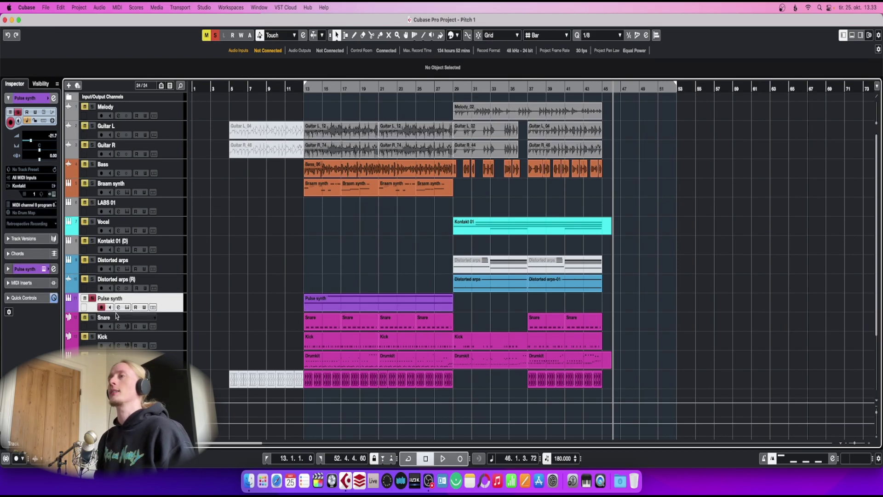
pyautogui.click(119, 307)
pyautogui.moveTo(323, 90); pyautogui.dragTo(697, 99)
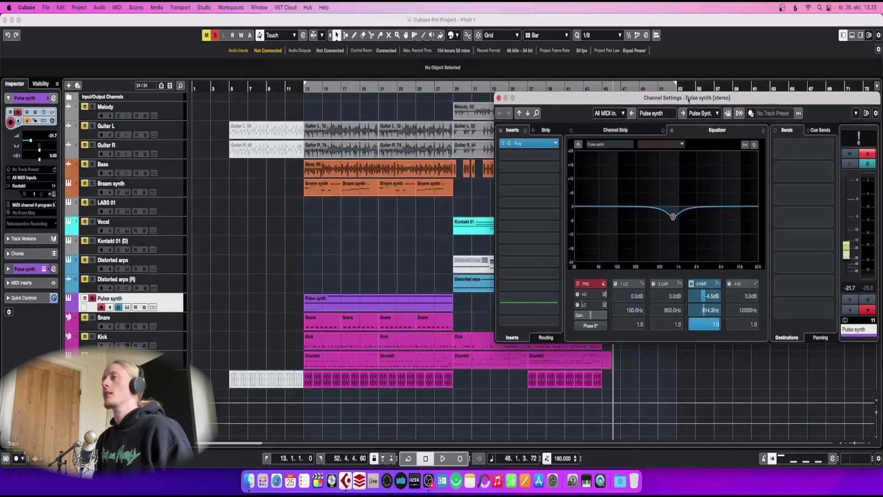
# - Play the soloed Pulse synth from bar 13 with its channel settings shown, and stop after a few bars
pyautogui.click(303, 86)
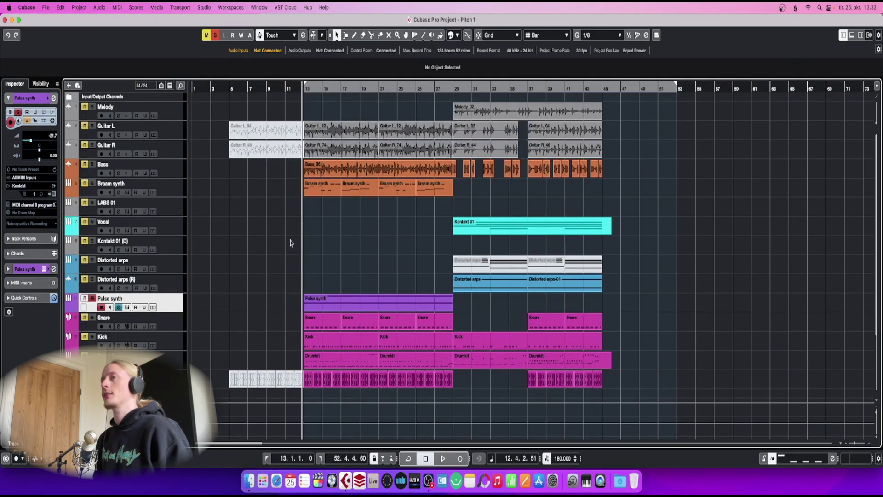
pyautogui.press('space')
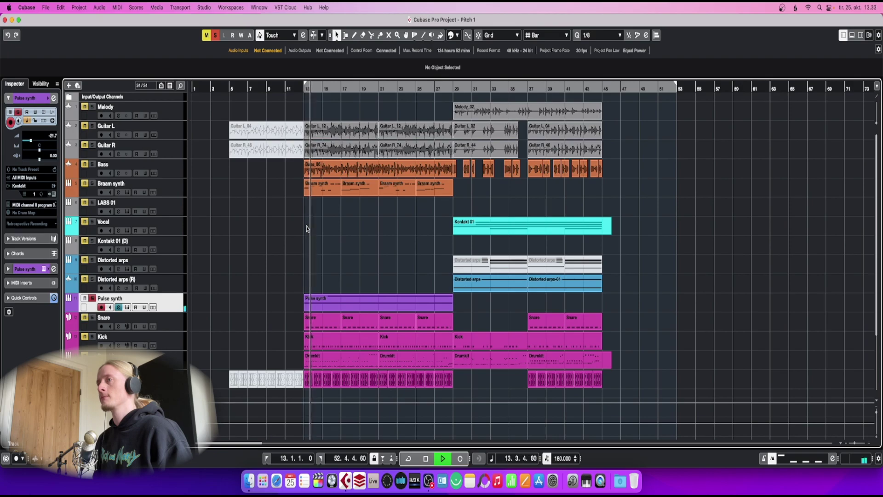
pyautogui.press('e')
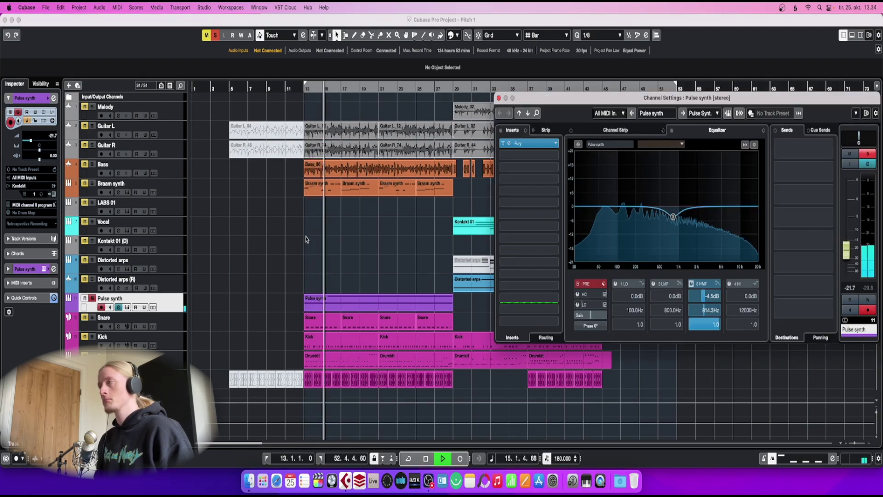
pyautogui.press('space')
# - Bypass the Fury insert on the Pulse synth channel and play a short passage of the dry sound
pyautogui.click(503, 147)
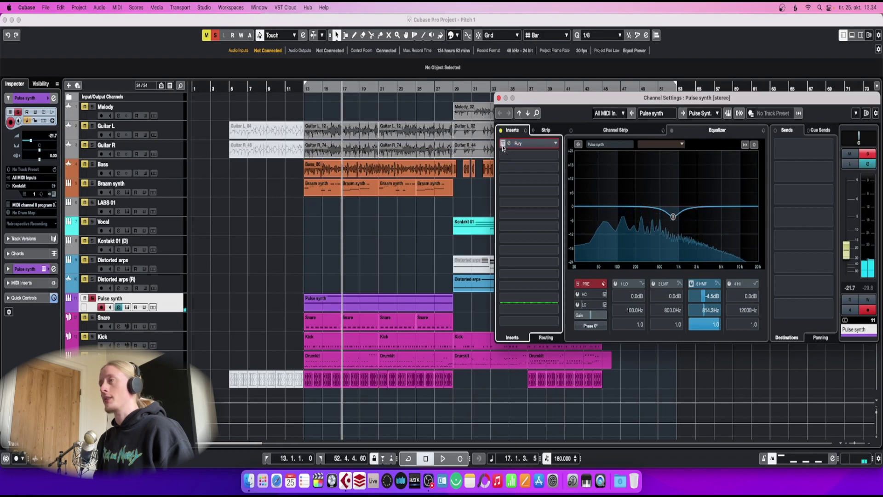
pyautogui.press('space')
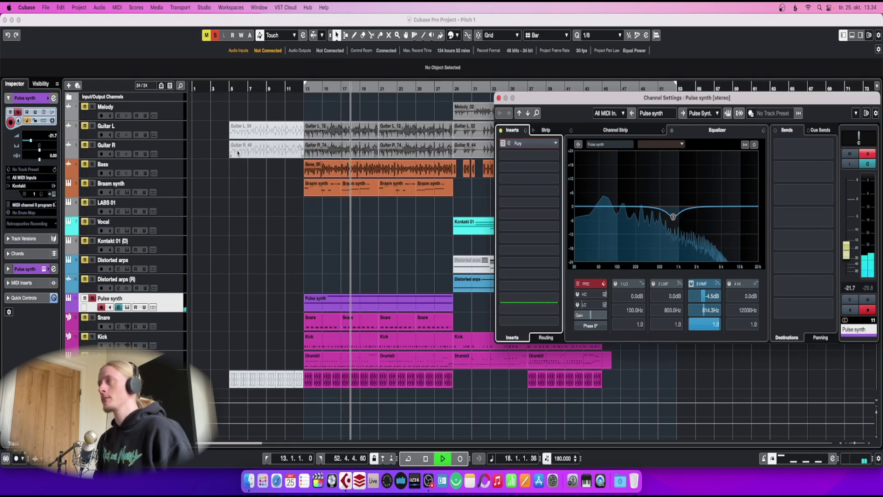
pyautogui.press('space')
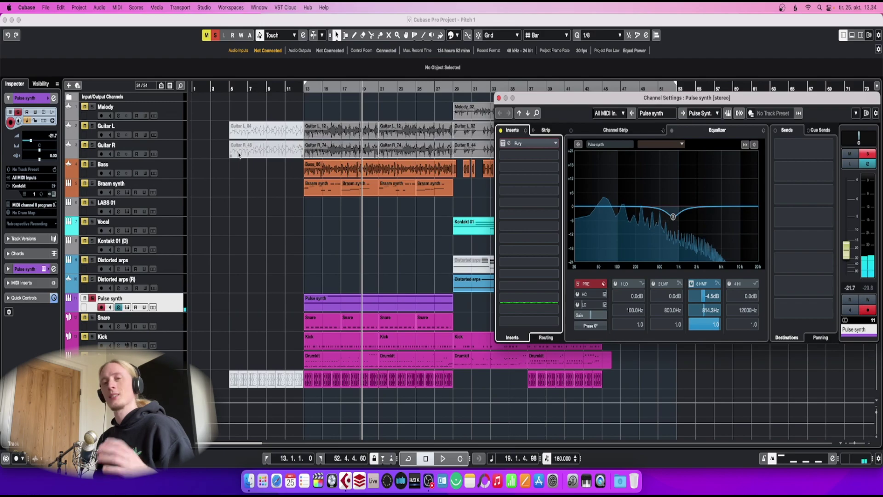
# - Open the Pulse synth's Fury plug-in window clear of the track list and return the playhead to bar 13
pyautogui.click(510, 146)
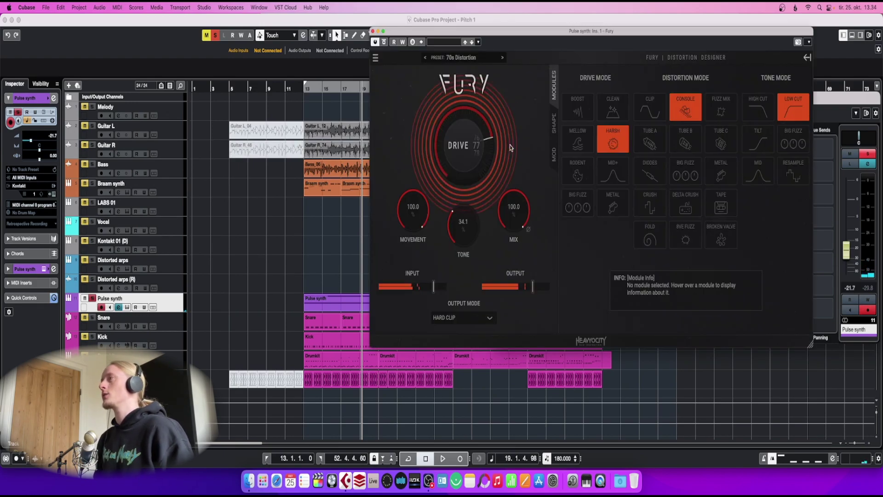
pyautogui.moveTo(542, 37); pyautogui.dragTo(553, 150)
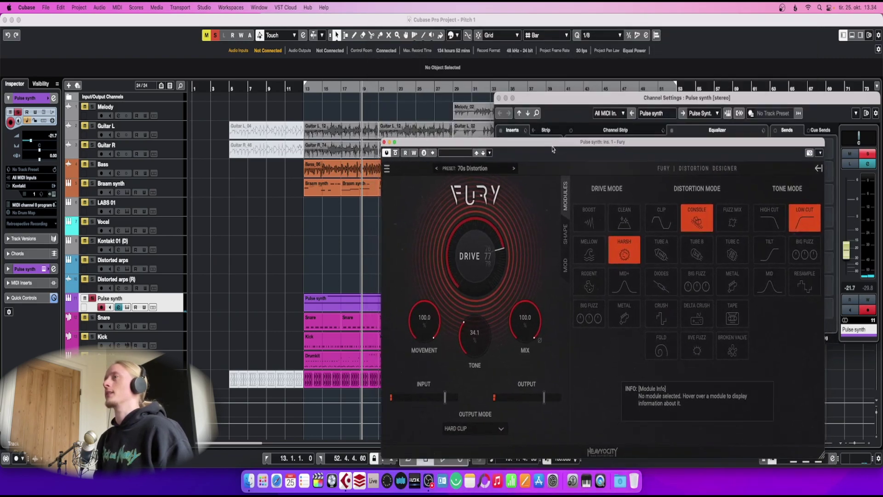
pyautogui.click(306, 101)
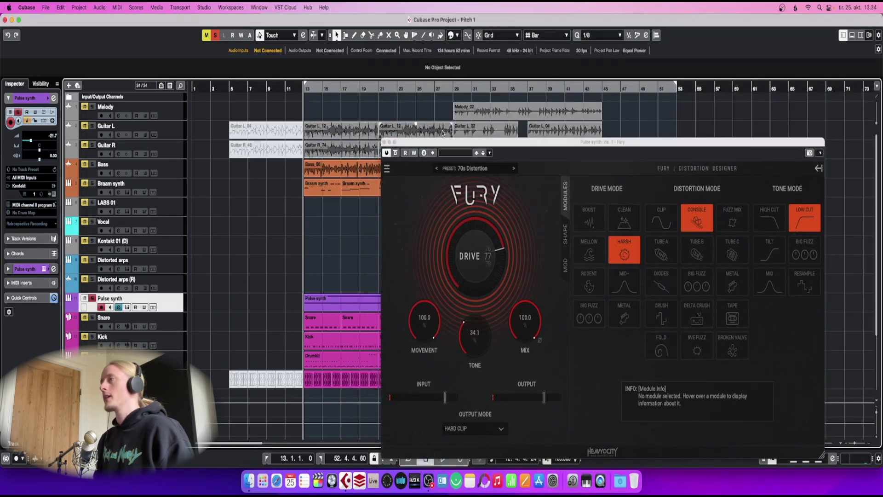
pyautogui.moveTo(518, 149); pyautogui.dragTo(431, 103)
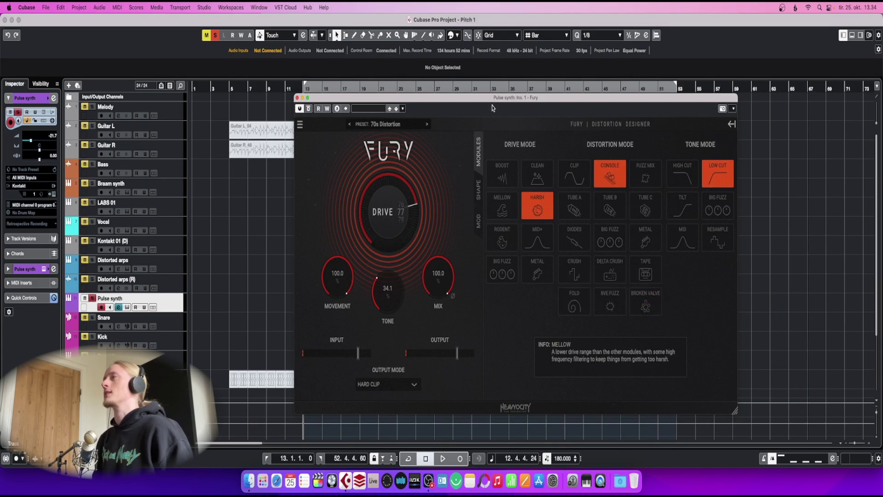
pyautogui.moveTo(495, 101); pyautogui.dragTo(576, 107)
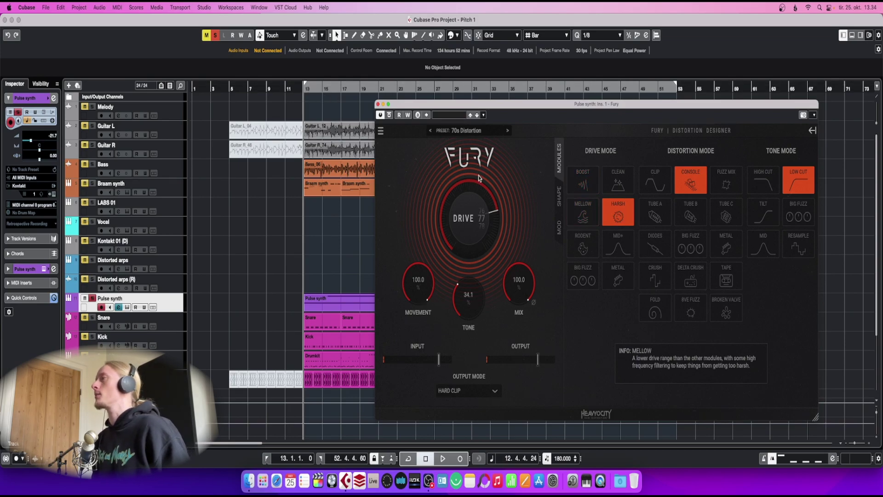
# - Audition Fury's Rodent, Mid+, Metal and Big Fuzz drive modes during playback, and set the drive mode to Boost
pyautogui.press('space')
pyautogui.click(585, 247)
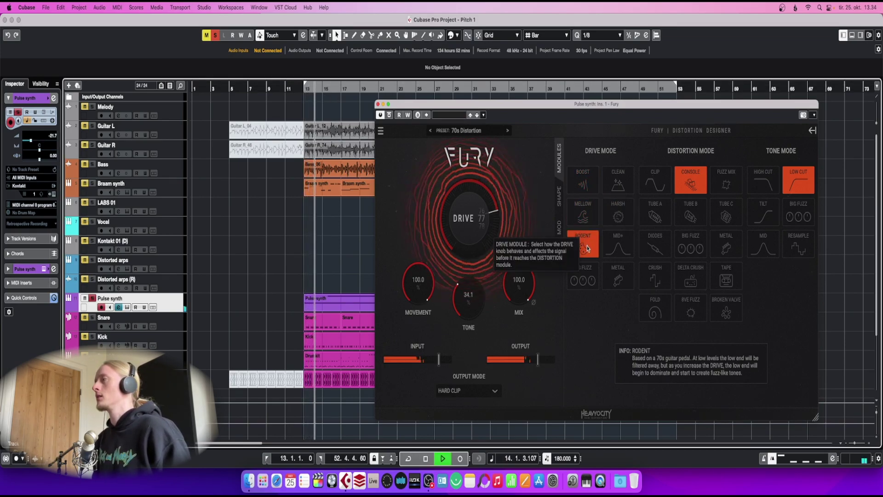
pyautogui.click(618, 246)
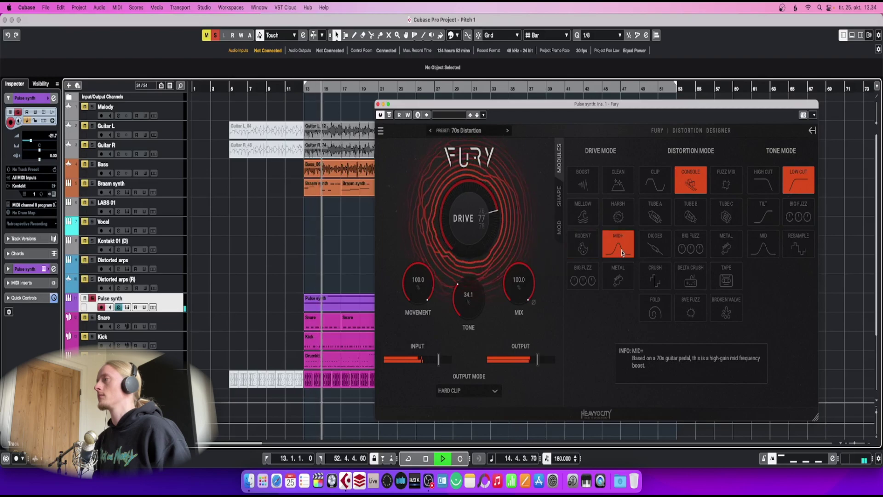
pyautogui.click(621, 285)
pyautogui.click(583, 278)
pyautogui.click(579, 181)
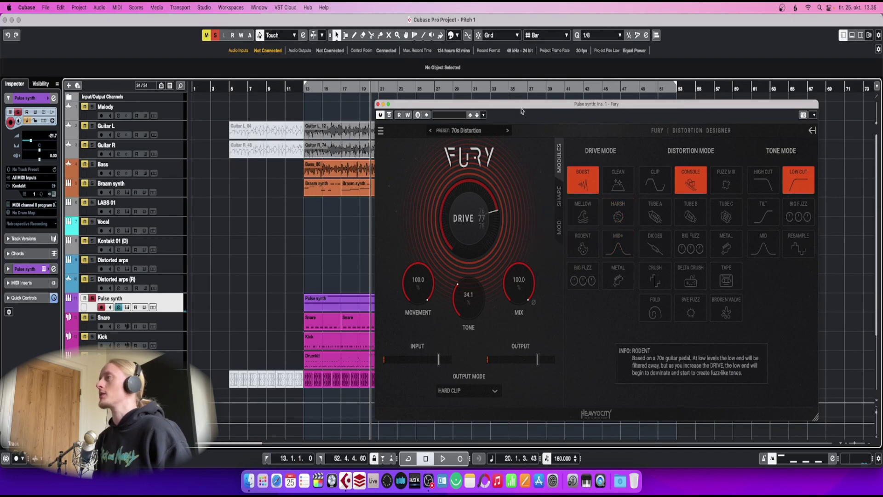
pyautogui.moveTo(522, 109); pyautogui.dragTo(516, 99)
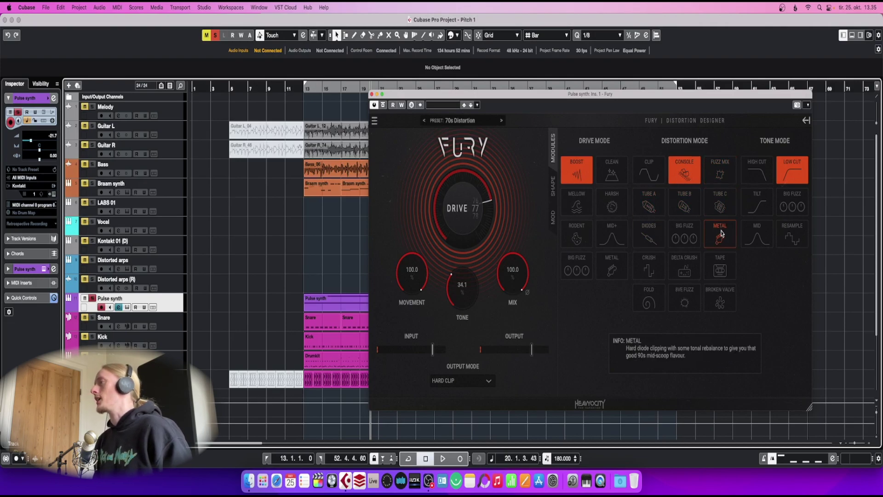
# - Audition Fury's Tube B, Tube A, Clip, Metal and 8VE Fuzz distortion modes from bar 13, and return to Console
pyautogui.click(305, 93)
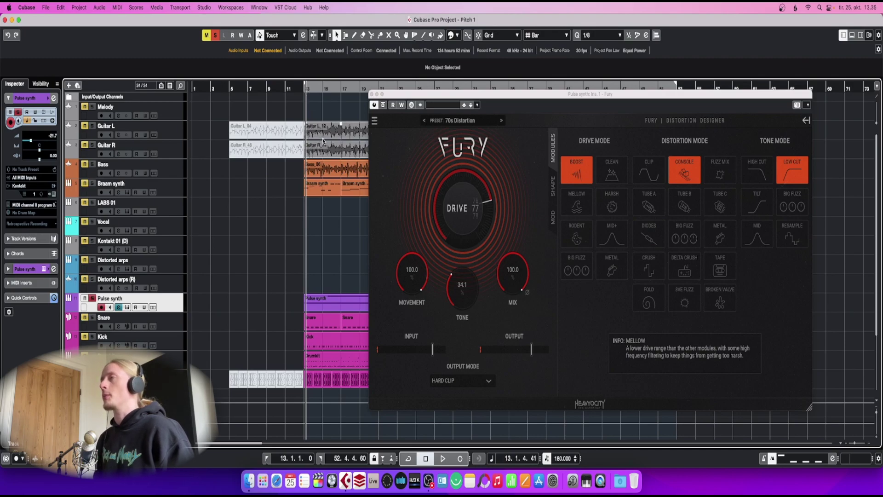
pyautogui.click(685, 202)
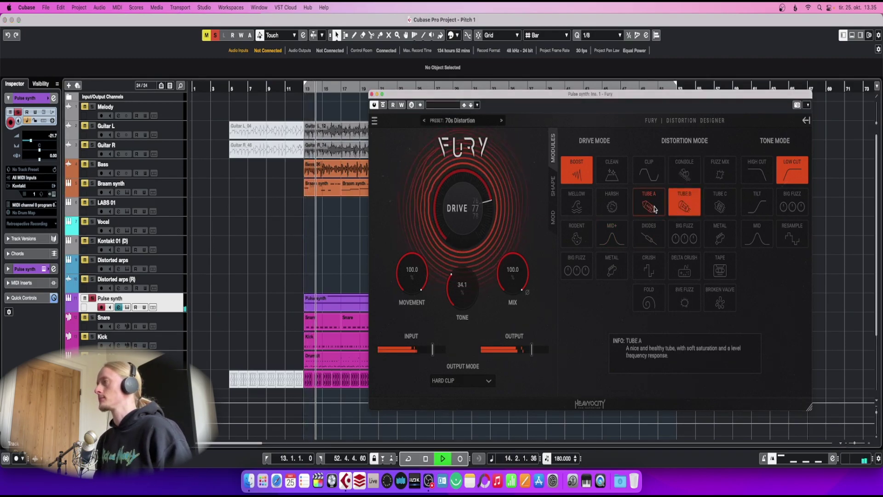
pyautogui.click(656, 208)
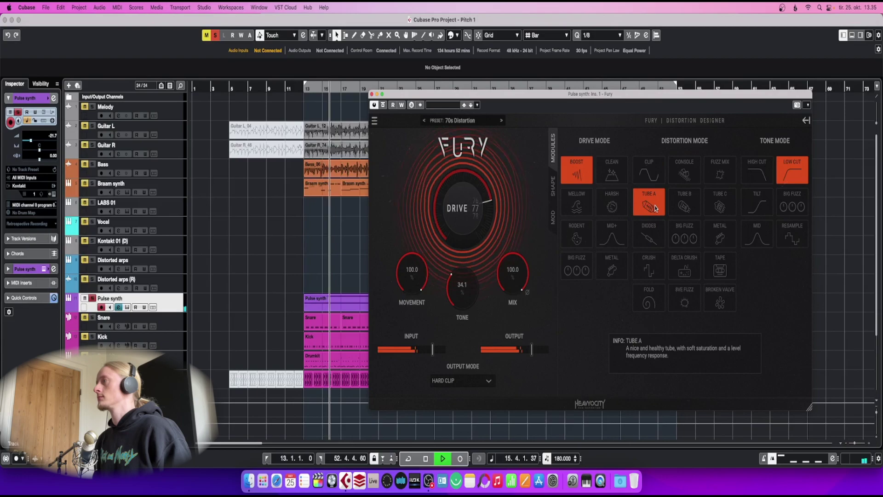
pyautogui.click(656, 174)
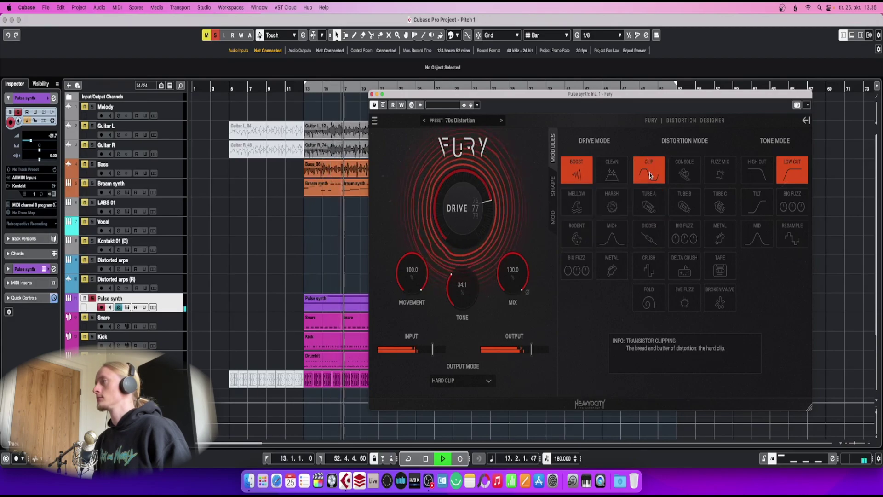
pyautogui.click(721, 235)
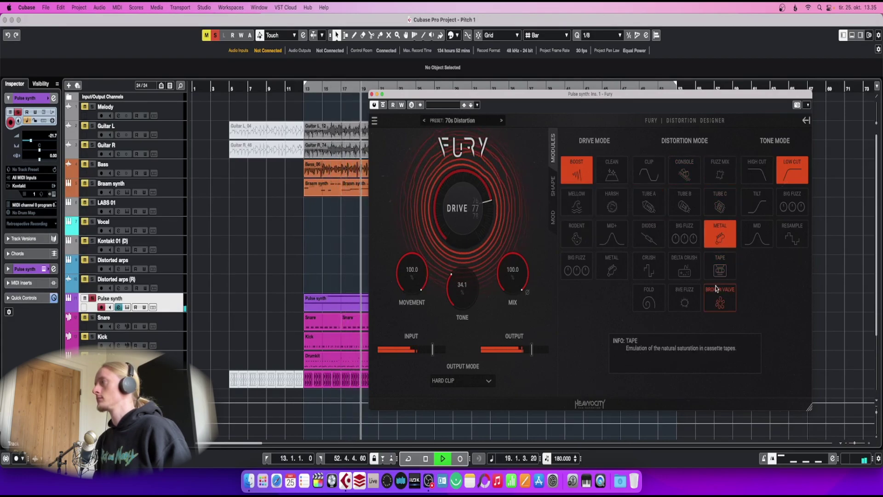
pyautogui.click(684, 299)
pyautogui.click(682, 210)
pyautogui.click(685, 172)
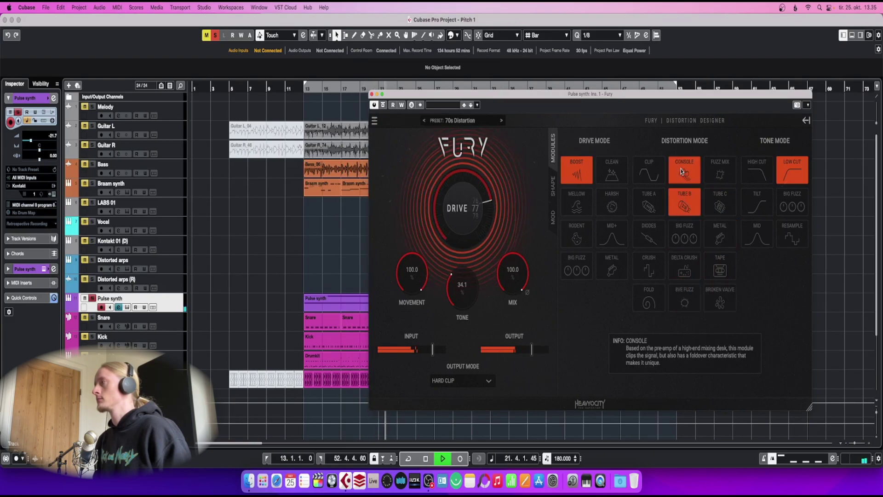
pyautogui.press('space')
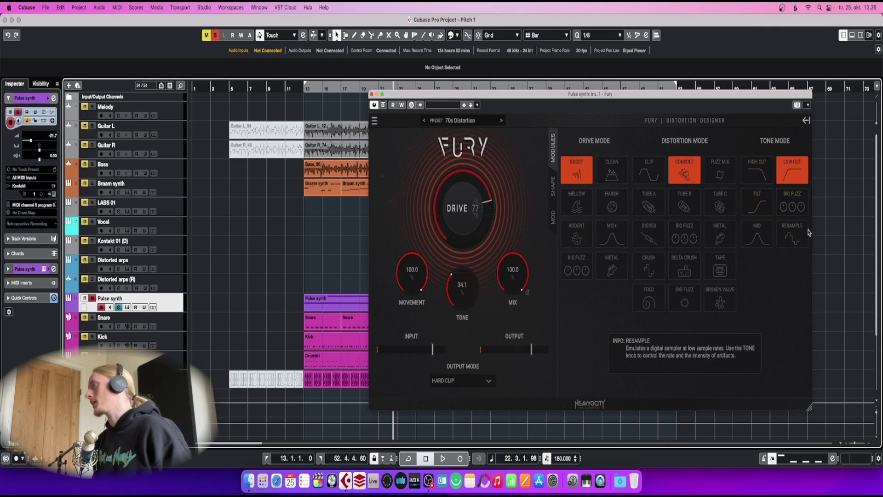
# - Audition Fury's High Cut, Tilt, Big Fuzz and Resample tone modes during playback, and return to Low Cut
pyautogui.press('space')
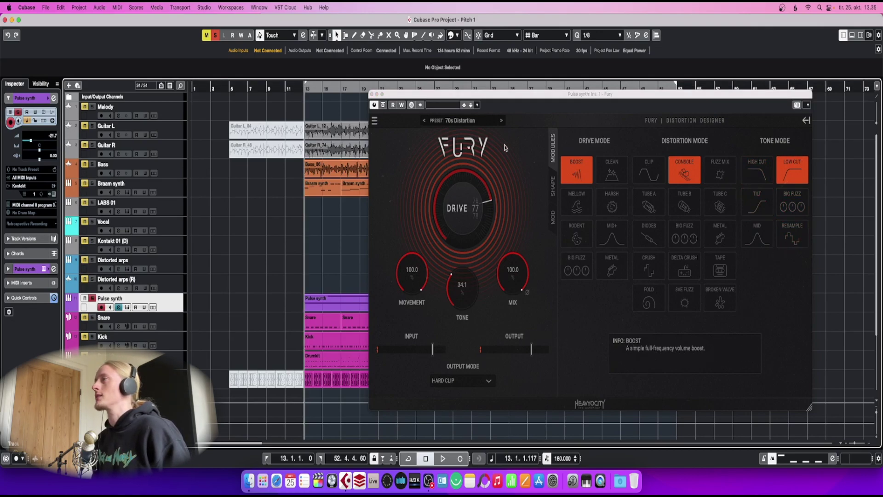
pyautogui.press('space')
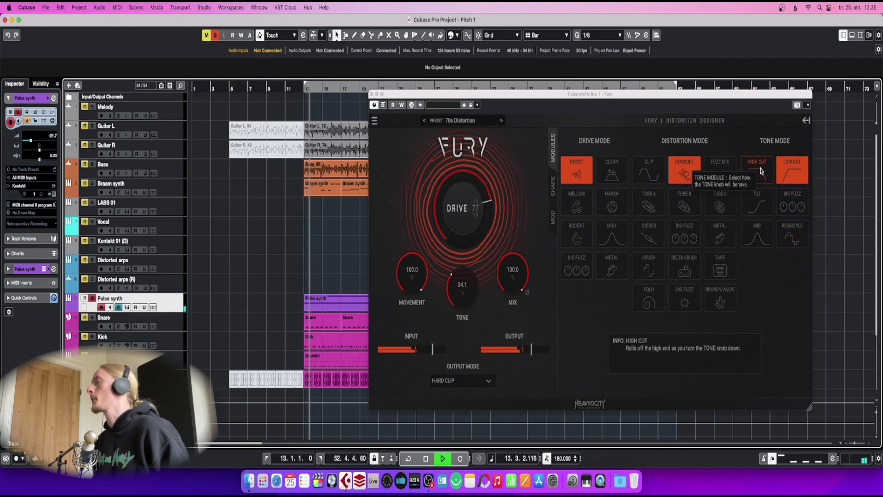
pyautogui.click(760, 170)
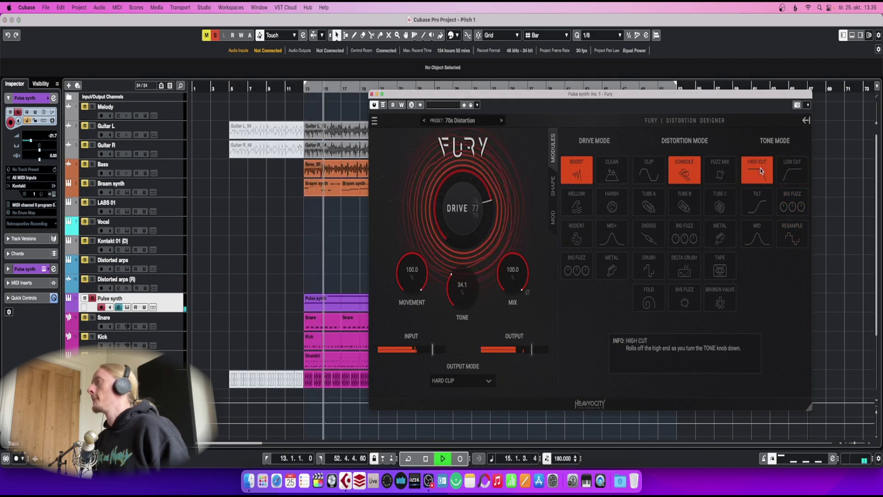
pyautogui.click(756, 208)
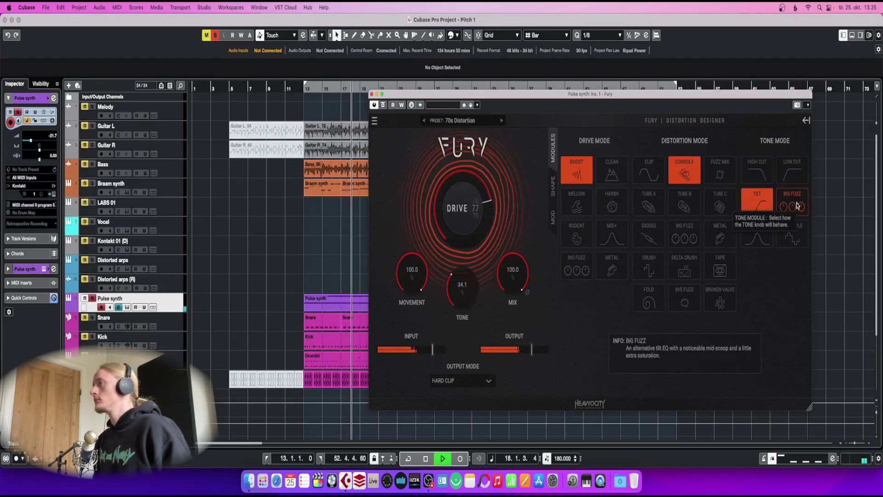
pyautogui.click(797, 207)
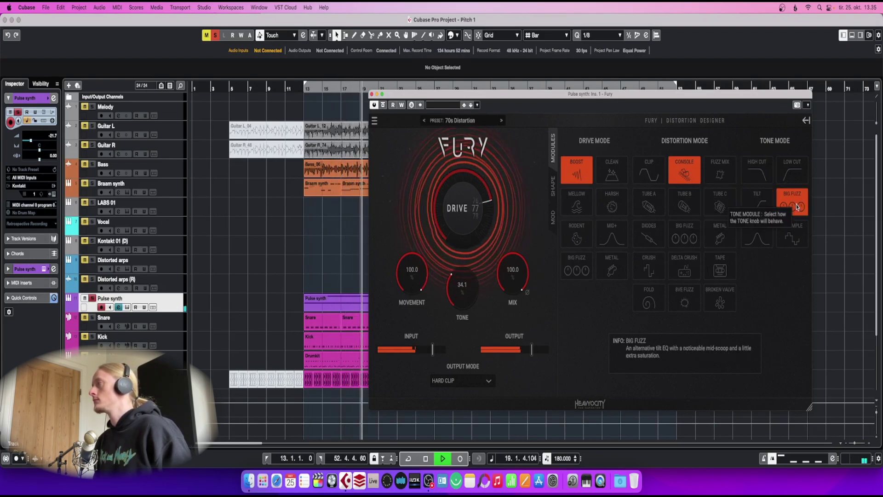
pyautogui.click(792, 235)
pyautogui.click(790, 172)
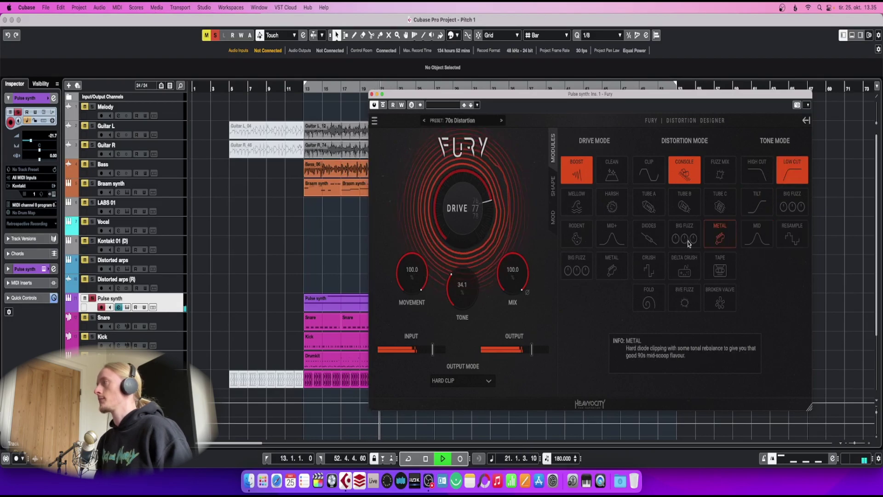
pyautogui.press('space')
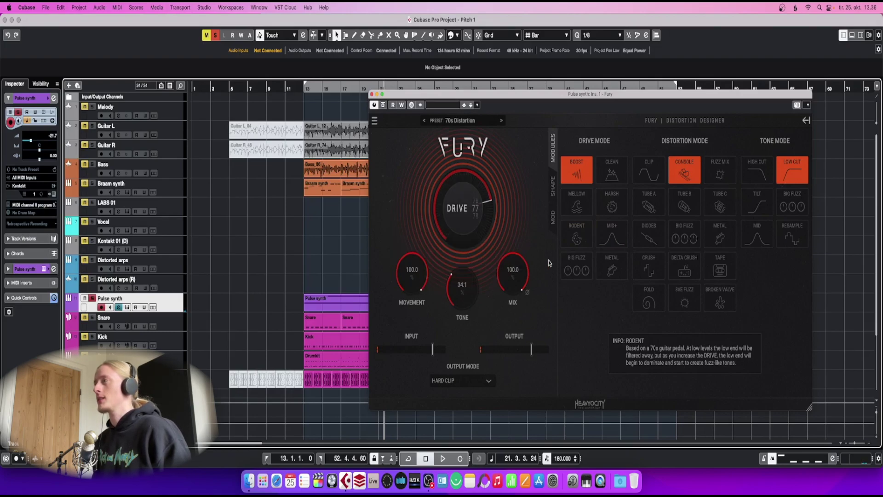
# - Move the Fury window clear of the arrangement and turn off solo on the Pulse synth track
pyautogui.moveTo(459, 195)
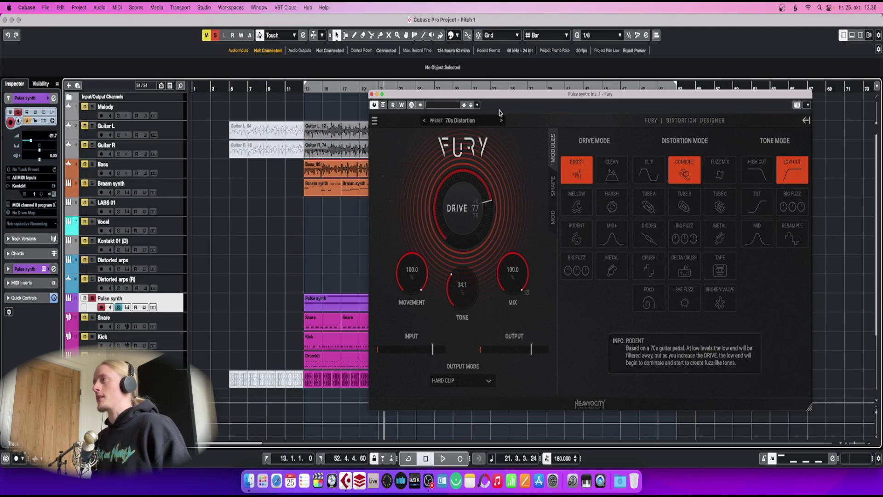
pyautogui.moveTo(502, 98); pyautogui.dragTo(557, 98)
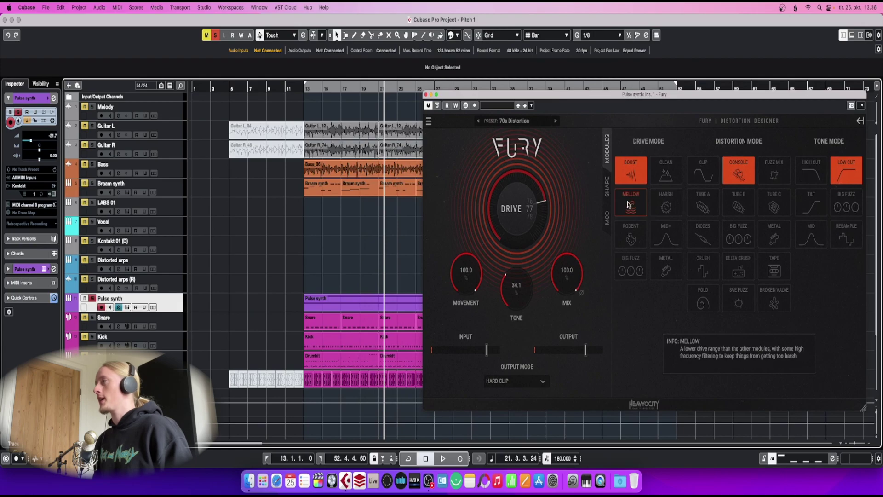
pyautogui.click(167, 310)
pyautogui.press('s')
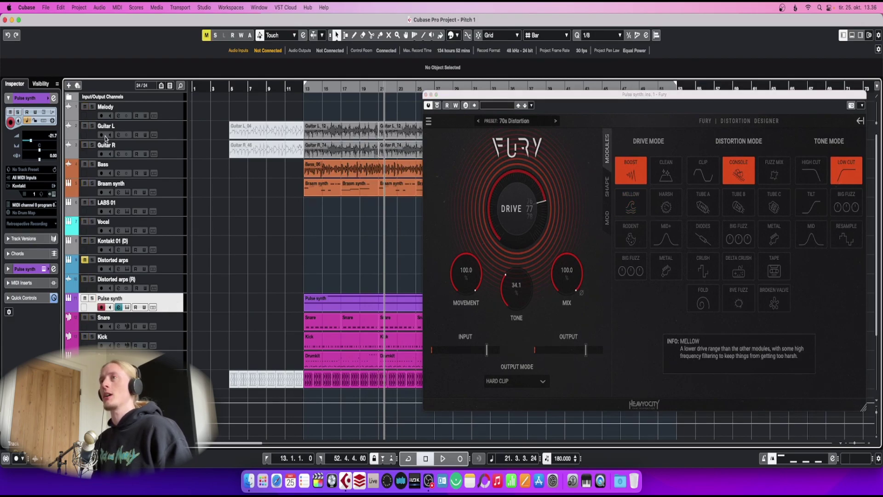
# - Add one instrument track loaded with Serum, routed to Stereo Out
pyautogui.click(70, 85)
pyautogui.click(428, 109)
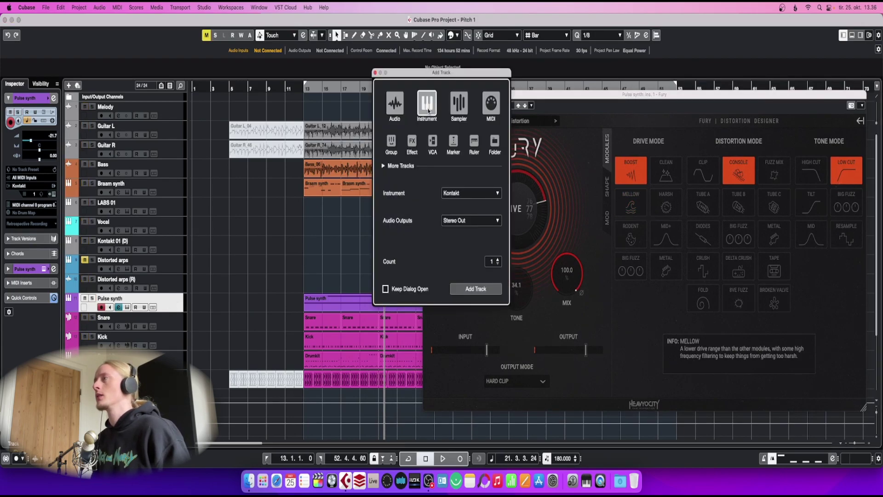
pyautogui.click(471, 198)
pyautogui.write('se')
pyautogui.click(425, 229)
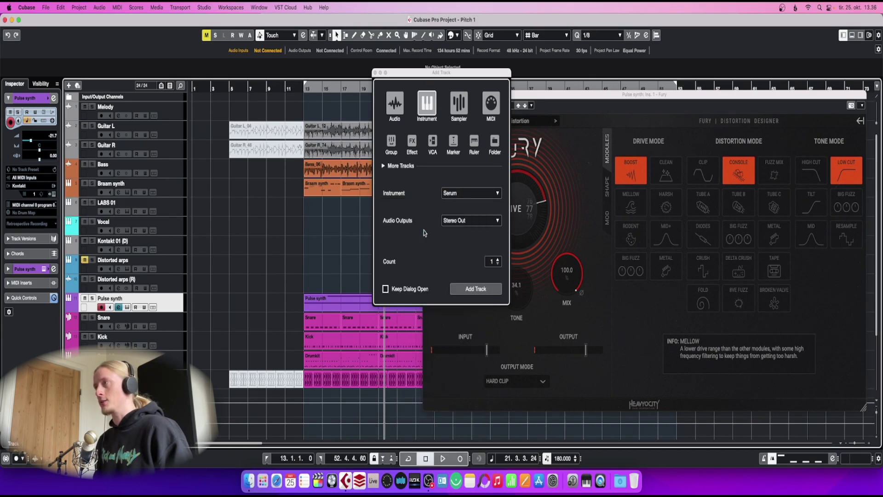
pyautogui.click(489, 284)
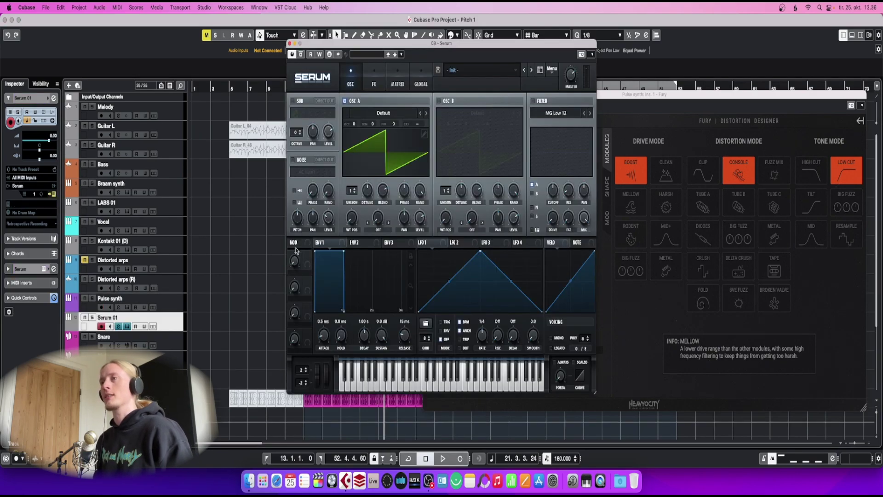
# - Heighten the Serum 01 track, and copy the Pulse synth part onto it and open the copy for note editing
pyautogui.moveTo(169, 330); pyautogui.dragTo(166, 353)
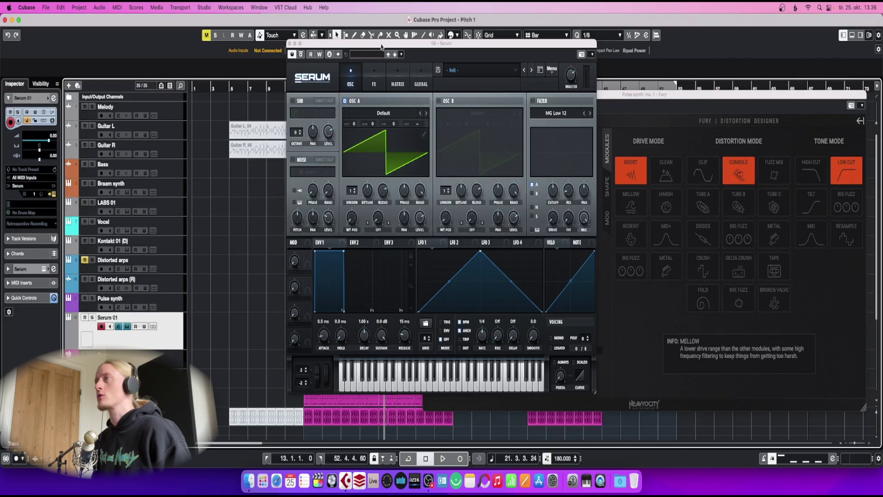
pyautogui.moveTo(363, 45); pyautogui.dragTo(579, 110)
pyautogui.moveTo(340, 304); pyautogui.dragTo(270, 260)
pyautogui.doubleClick(328, 335)
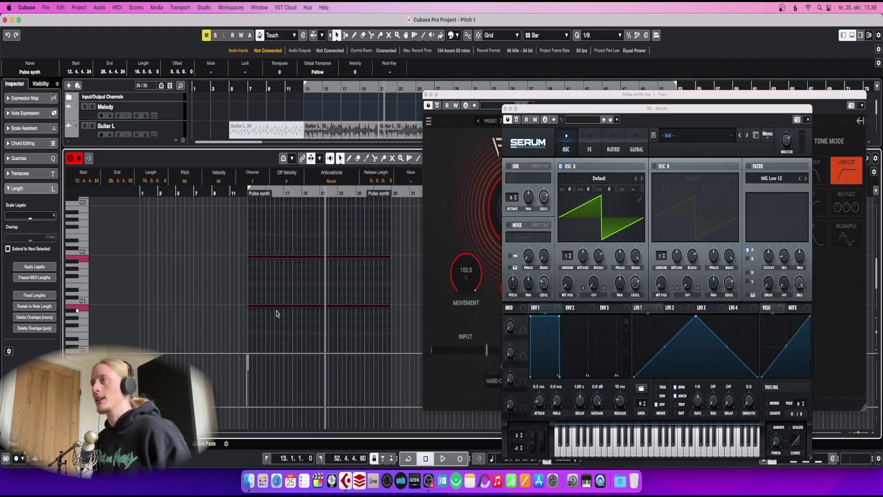
# - Replace the misaligned part on the Serum 01 track with a fresh copy of the Pulse synth part starting at bar 13
pyautogui.press('Return')
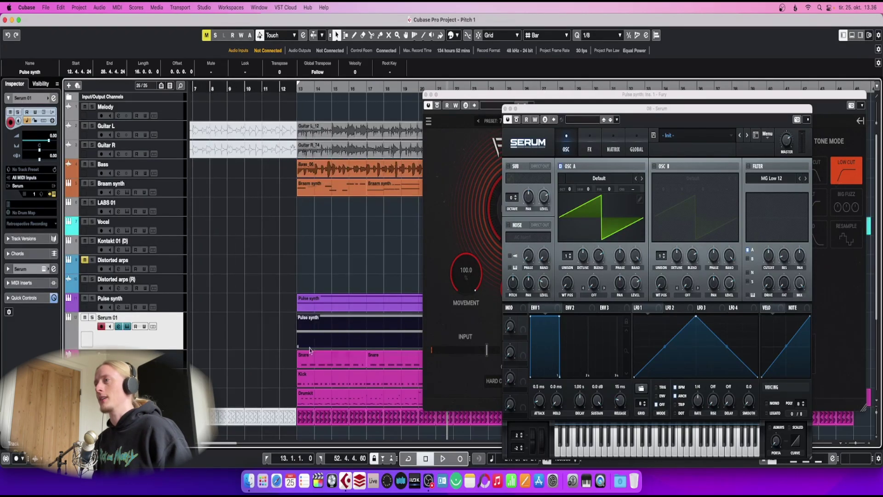
pyautogui.press('Delete')
pyautogui.click(315, 305)
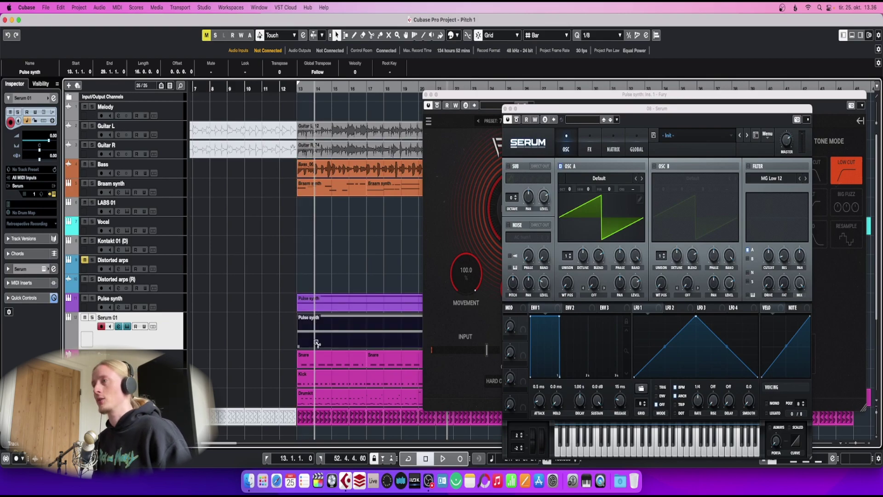
# - Delete the upper note from the part on the Serum 01 track and select the remaining low note
pyautogui.press('Return')
pyautogui.scroll(-1, 248, 275)
pyautogui.hscroll(-4, 250, 276)
pyautogui.click(263, 257)
pyautogui.press('Delete')
pyautogui.scroll(-3, 210, 259)
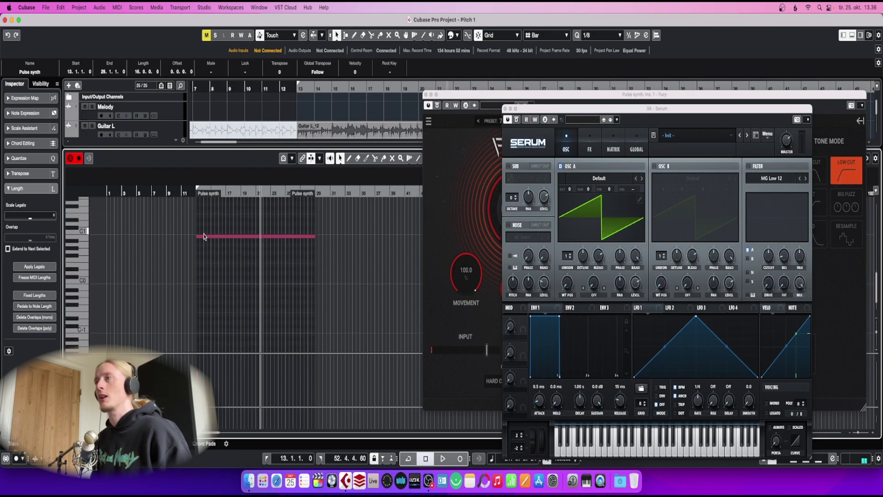
pyautogui.click(202, 236)
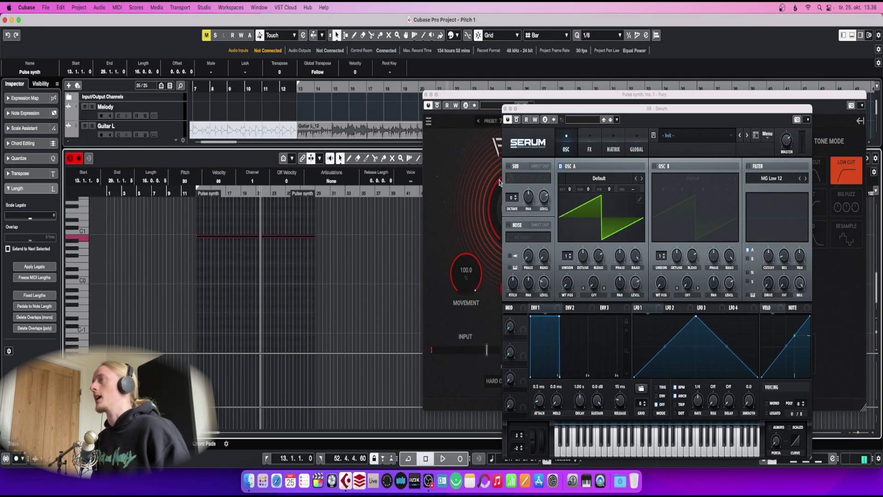
# - Enable Serum's sub oscillator and set oscillator A to the Analog_BD_Sin wavetable
pyautogui.click(516, 166)
pyautogui.click(576, 179)
pyautogui.moveTo(583, 190)
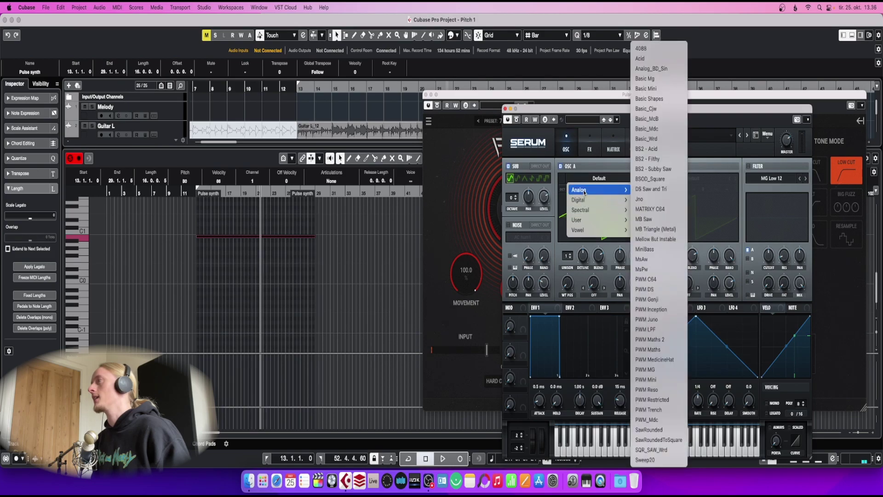
pyautogui.click(670, 72)
# - Move the Serum window clear of the notes and play the part briefly from bar 13
pyautogui.moveTo(664, 115); pyautogui.dragTo(560, 86)
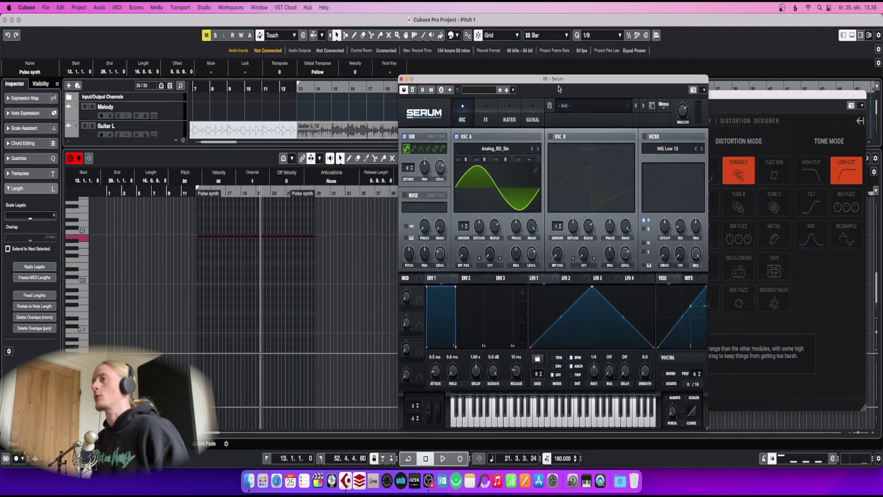
pyautogui.click(193, 193)
pyautogui.press('space')
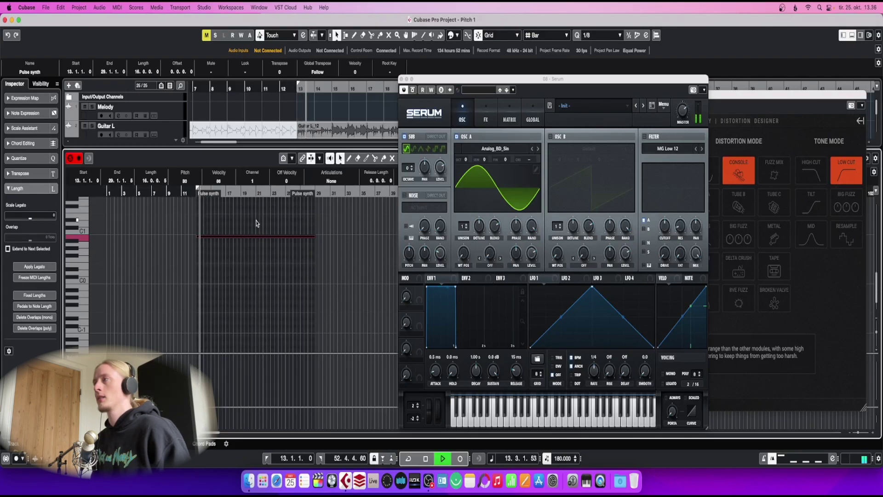
pyautogui.press('space')
# - Close the Serum window, the Pulse synth's Fury window and the note editor
pyautogui.click(402, 80)
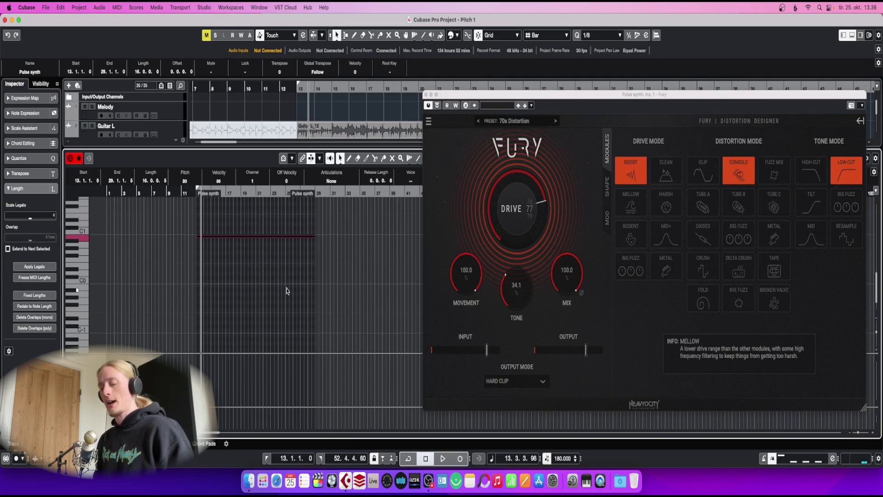
pyautogui.click(425, 94)
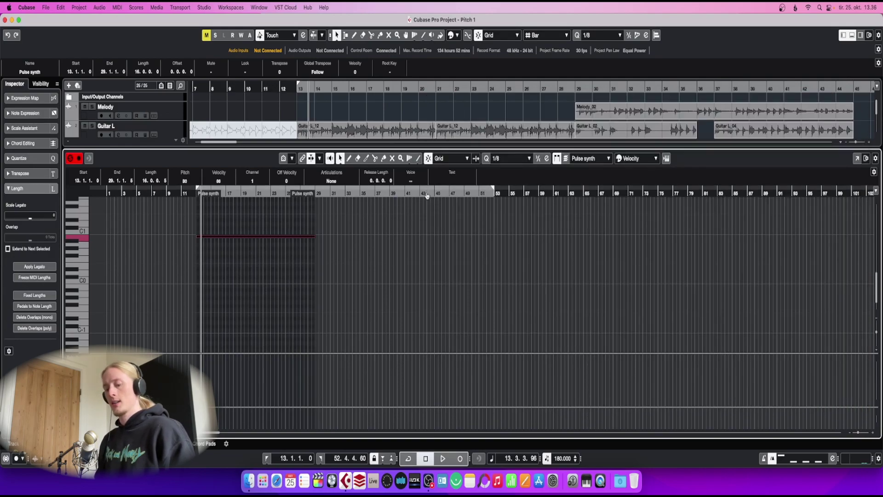
pyautogui.press('super+e')
# - Insert Fury on the Serum 01 channel, close the channel settings and move the plug-in window clear of the track list
pyautogui.click(118, 326)
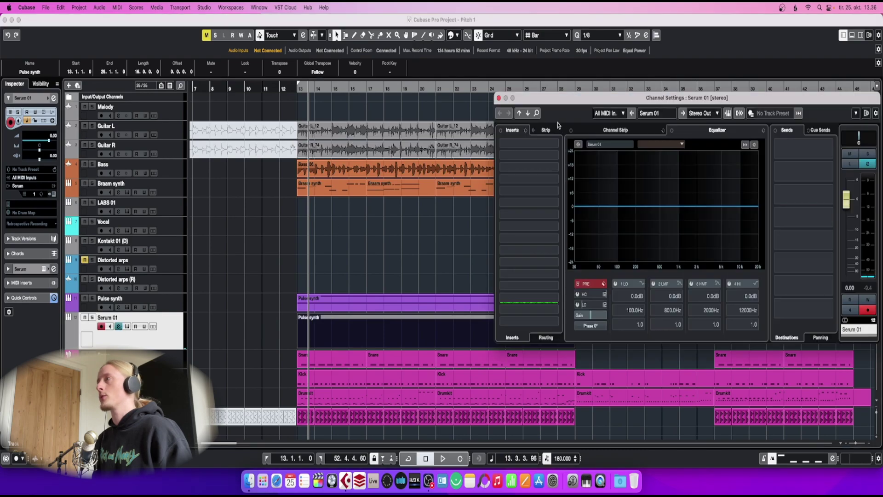
pyautogui.click(569, 144)
pyautogui.write('fury')
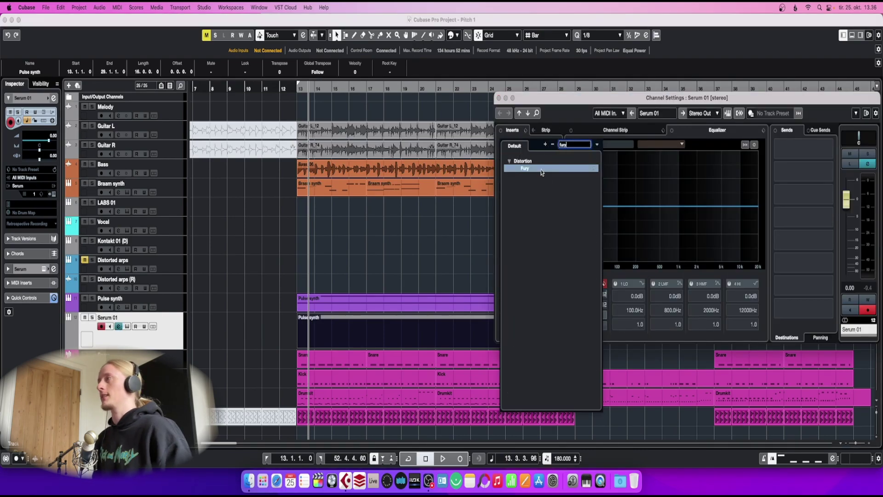
pyautogui.click(541, 170)
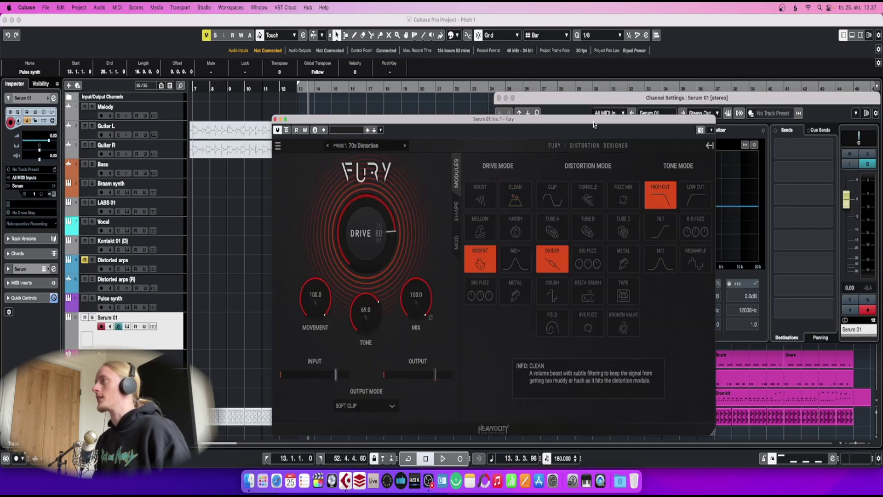
pyautogui.click(499, 98)
pyautogui.moveTo(458, 125); pyautogui.dragTo(551, 104)
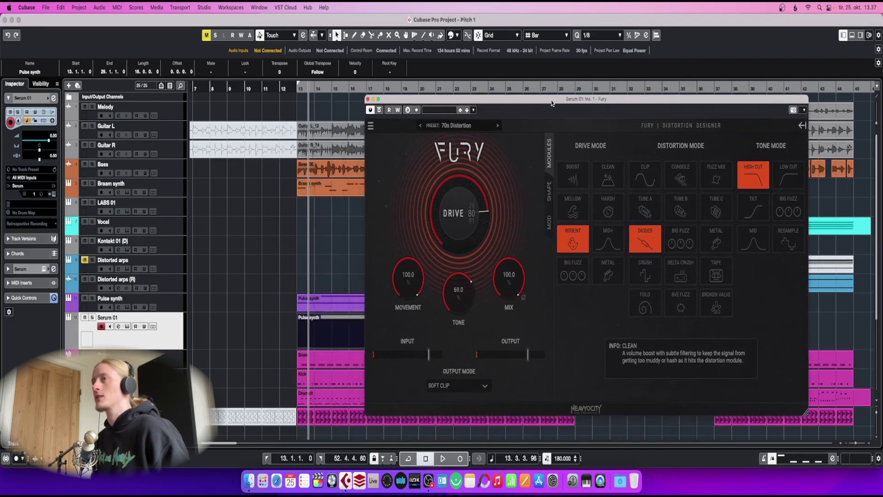
# - Solo the Serum 01 track with the playhead at bar 13 and show Fury's modulation page
pyautogui.press('s')
pyautogui.click(297, 87)
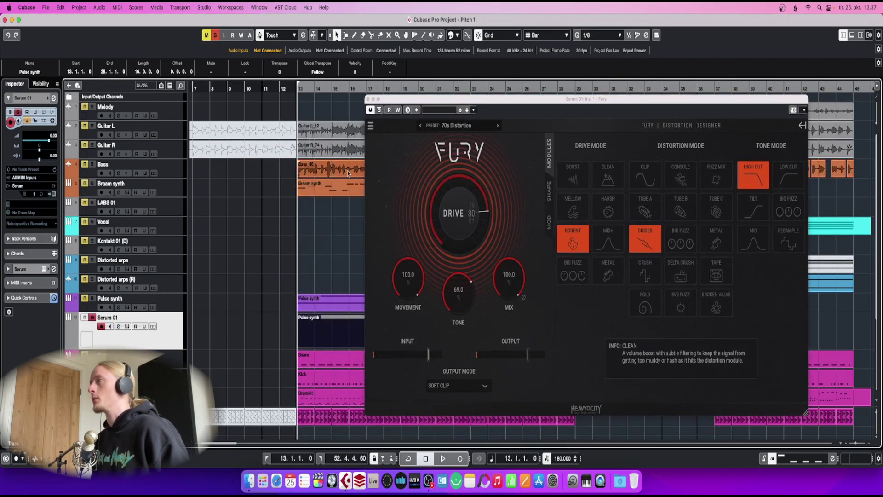
pyautogui.click(550, 226)
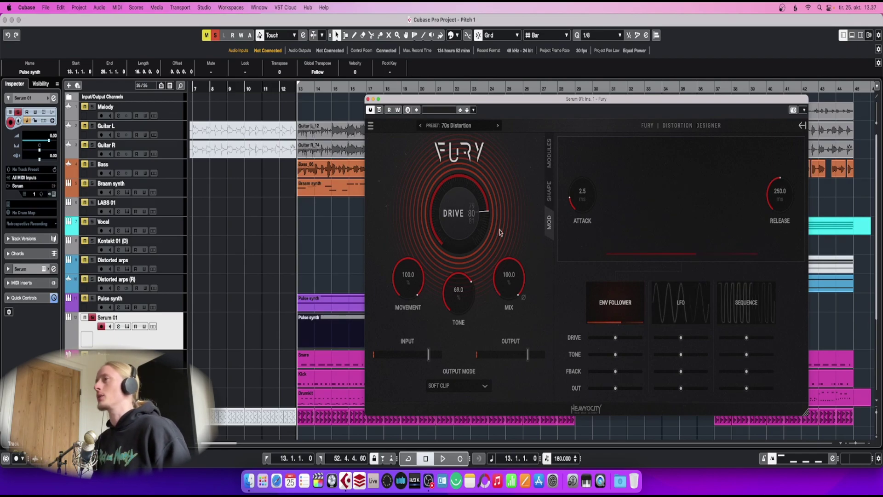
pyautogui.click(299, 110)
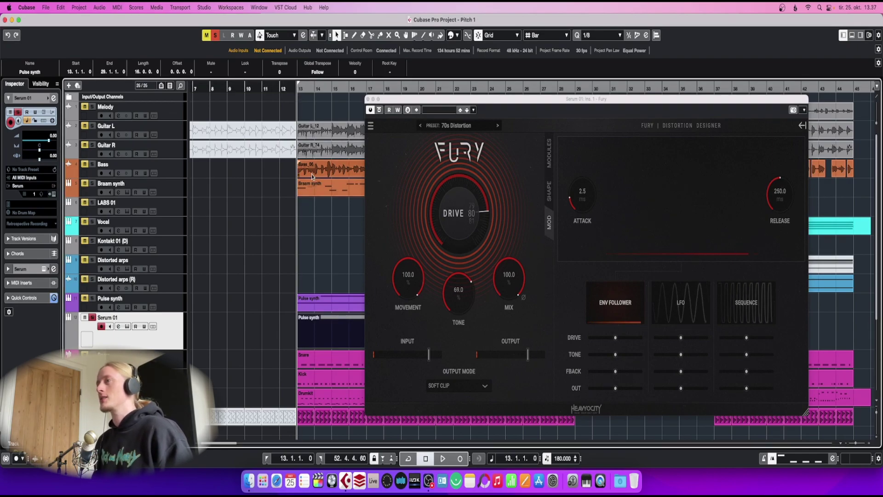
# - Lower Fury's Drive to 35 on the Serum 01 track, playing the part before and after the change
pyautogui.moveTo(453, 99); pyautogui.dragTo(464, 79)
pyautogui.press('space')
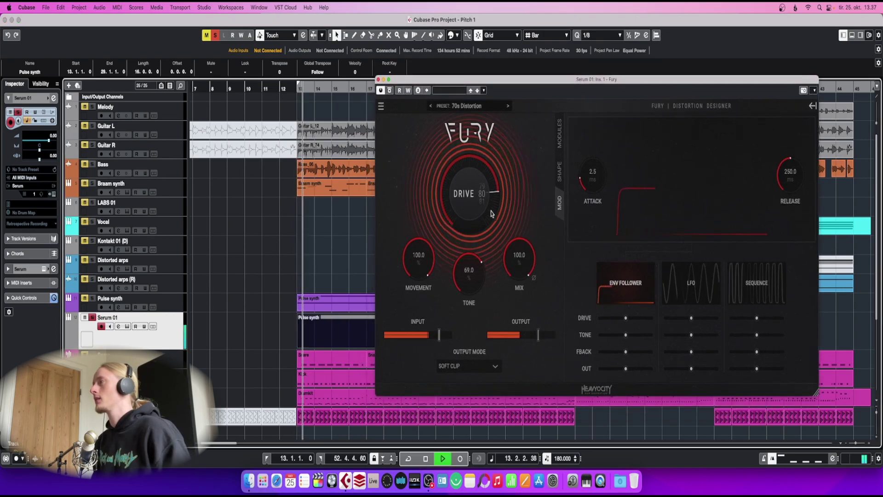
pyautogui.press('space')
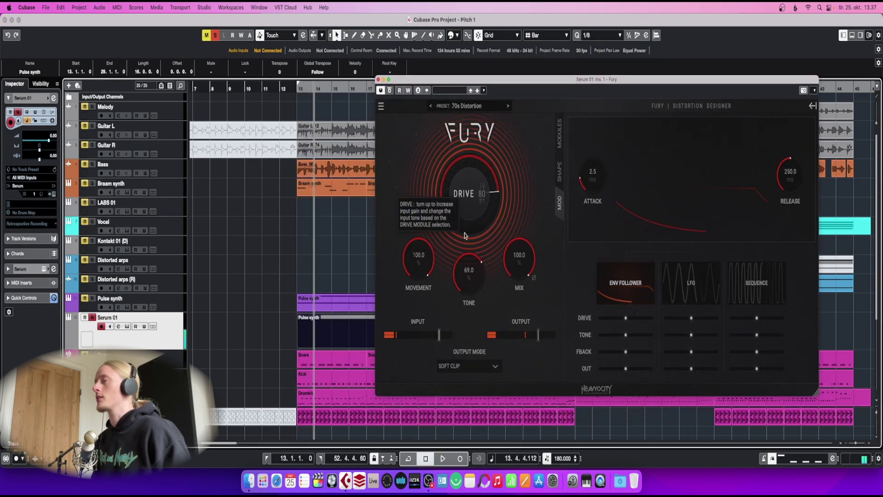
pyautogui.moveTo(467, 187); pyautogui.dragTo(459, 236)
pyautogui.press('space')
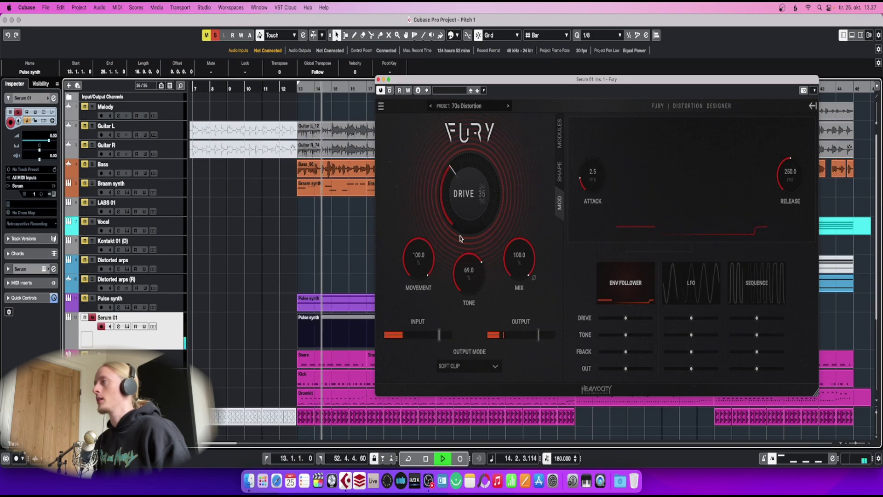
pyautogui.press('space')
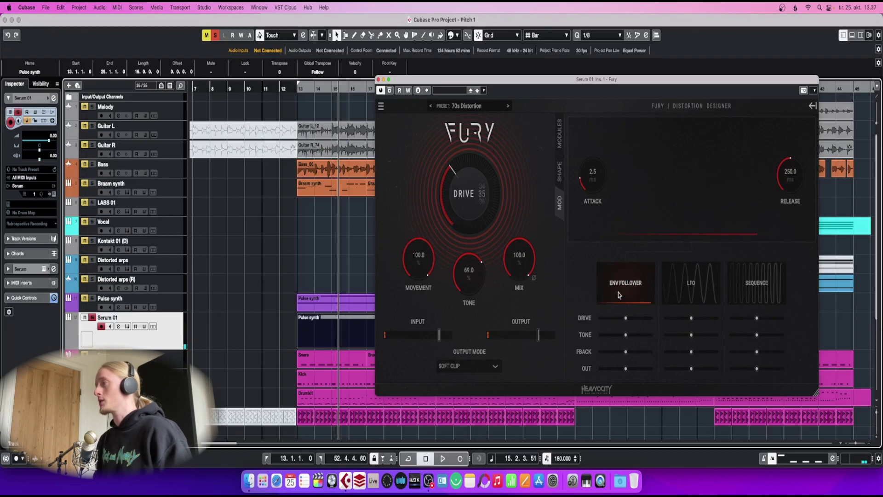
# - Set the envelope follower's modulation amounts during playback: positive for Drive, Tone and feedback, negative for output
pyautogui.press('space')
pyautogui.moveTo(625, 319); pyautogui.dragTo(613, 372)
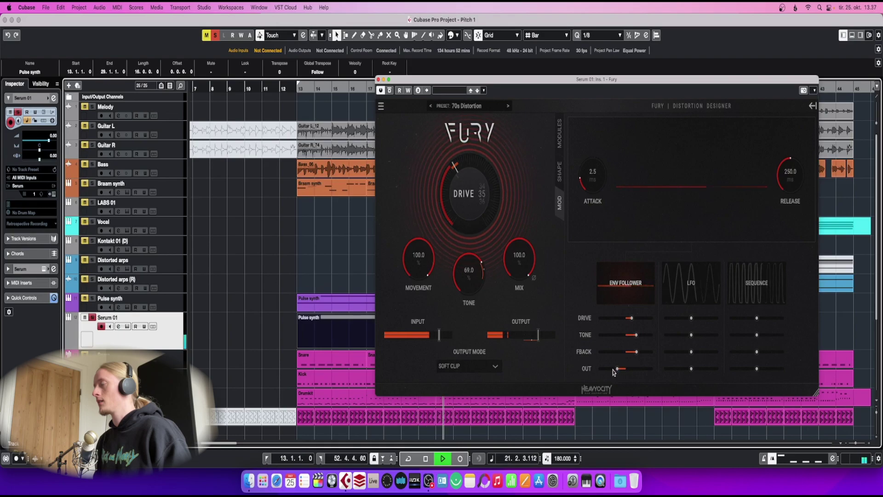
pyautogui.press('space')
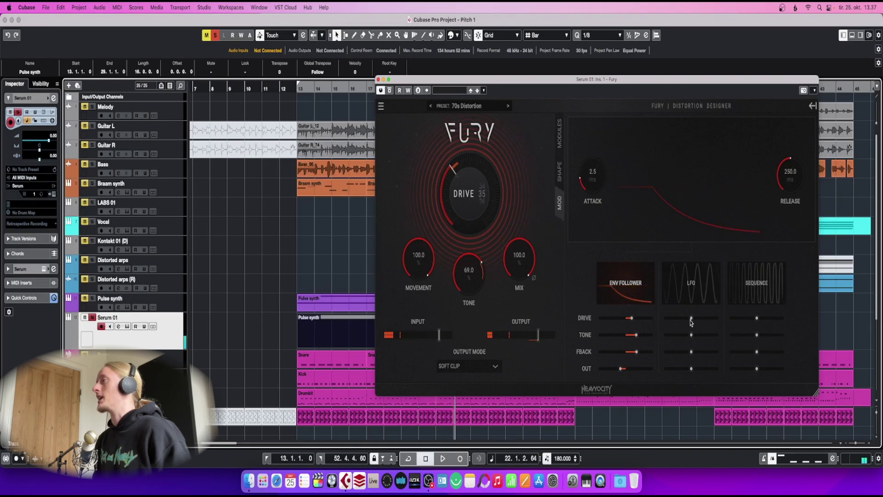
# - Set the LFO amounts positive for Drive and output, negative for Tone and feedback, strengthen Drive's, and replay from bar 13
pyautogui.press('space')
pyautogui.moveTo(691, 318); pyautogui.dragTo(709, 369)
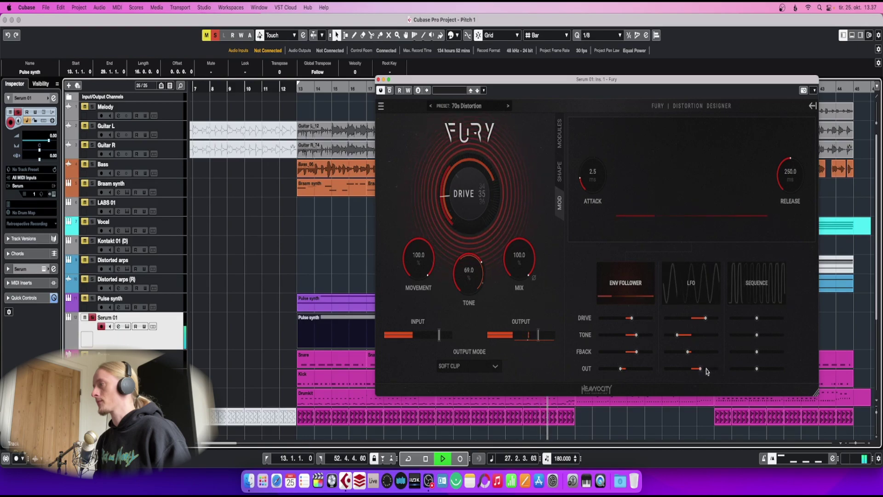
pyautogui.moveTo(708, 321); pyautogui.dragTo(711, 322)
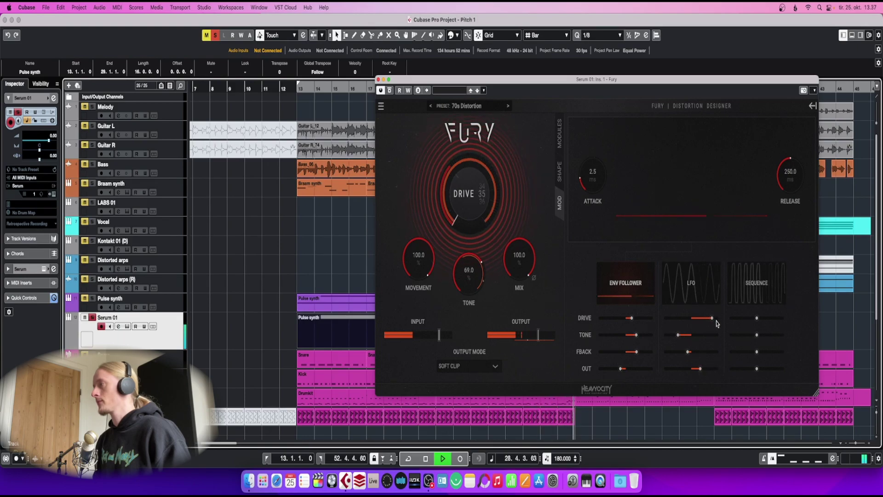
pyautogui.press('space')
pyautogui.click(305, 96)
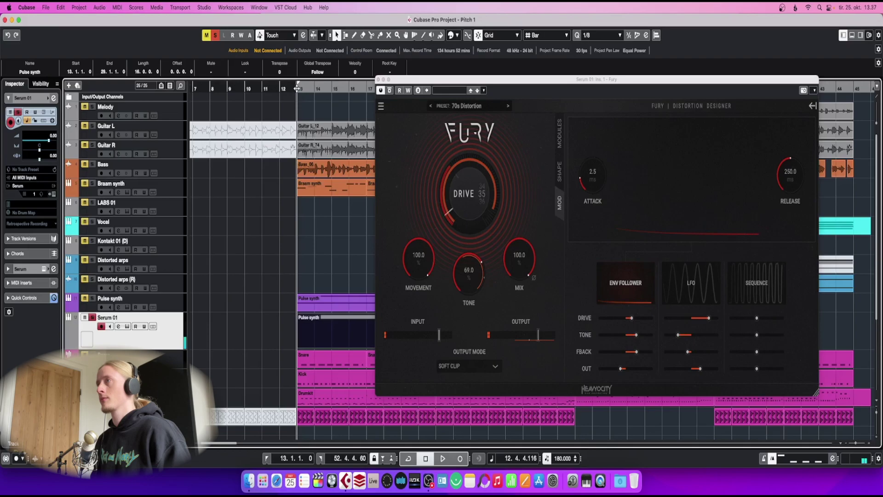
pyautogui.press('space')
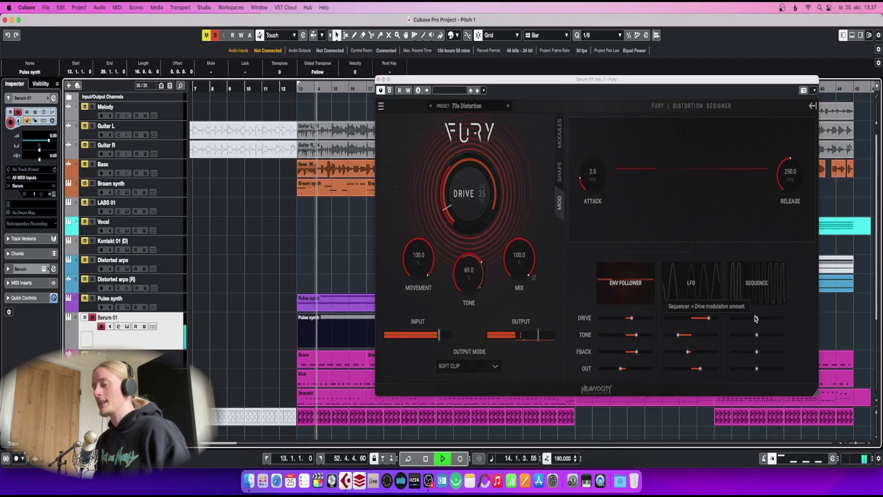
# - Try sequencer modulation during playback with positive Drive and Tone amounts, a negative feedback amount and a negative output amount
pyautogui.moveTo(755, 319); pyautogui.dragTo(781, 369)
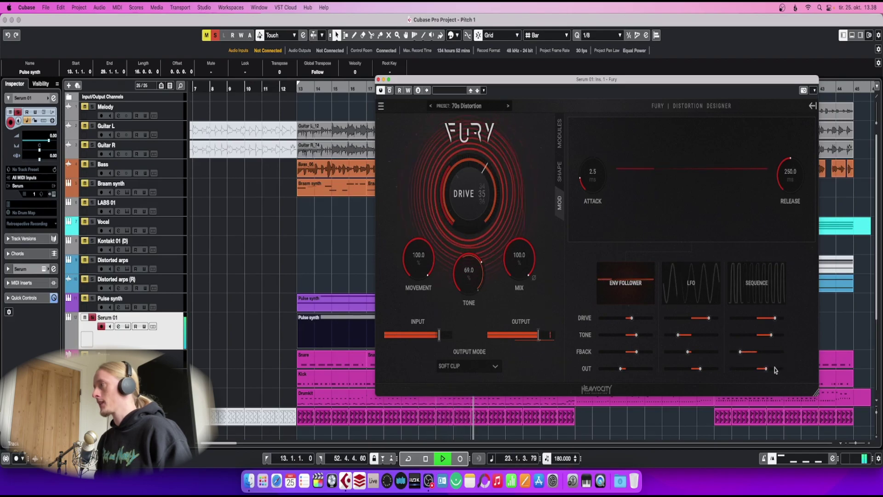
pyautogui.press('space')
pyautogui.moveTo(781, 370); pyautogui.dragTo(740, 373)
pyautogui.press('space')
pyautogui.press('space')
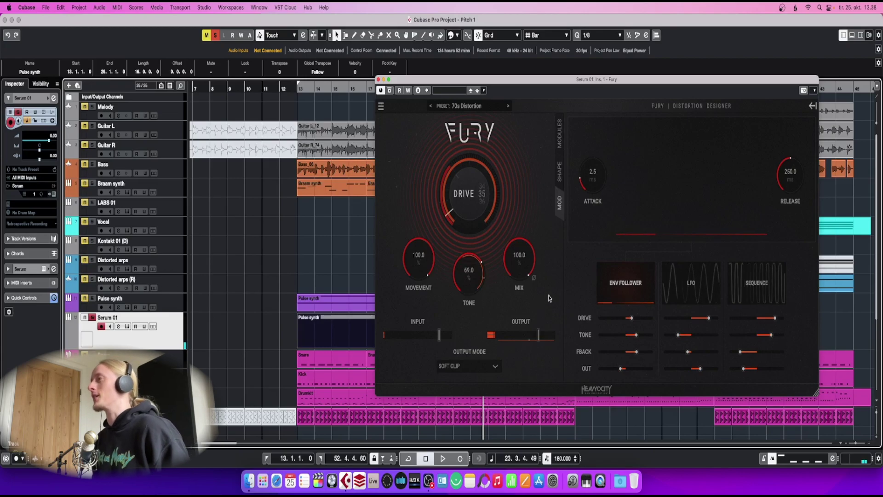
# - Bypass Fury, show its shaping controls and play the Serum part from bar 13
pyautogui.click(389, 90)
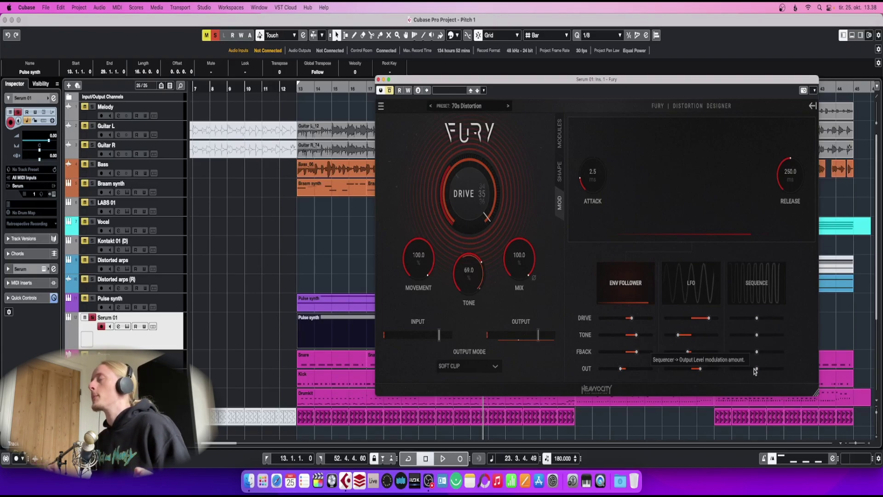
pyautogui.click(559, 179)
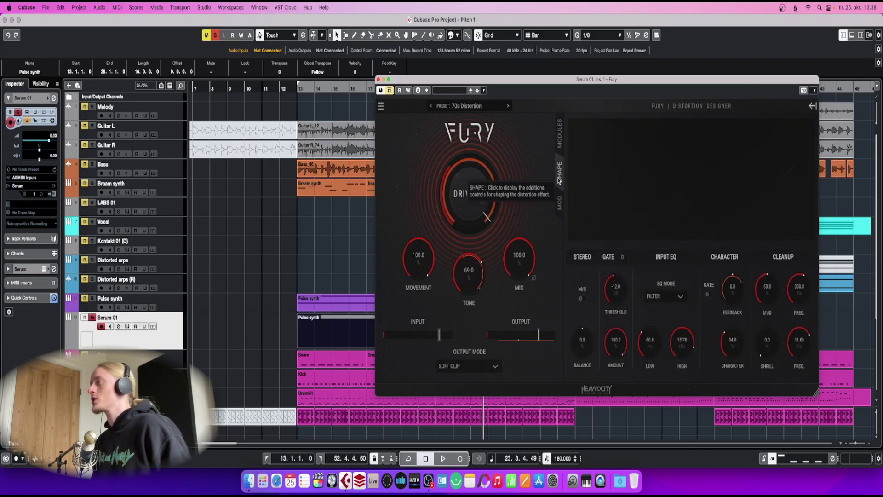
pyautogui.click(296, 95)
pyautogui.press('space')
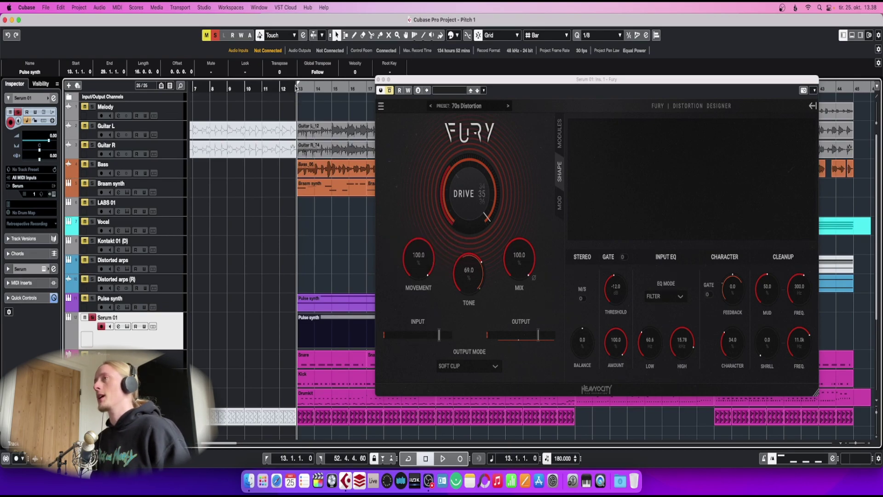
pyautogui.press('space')
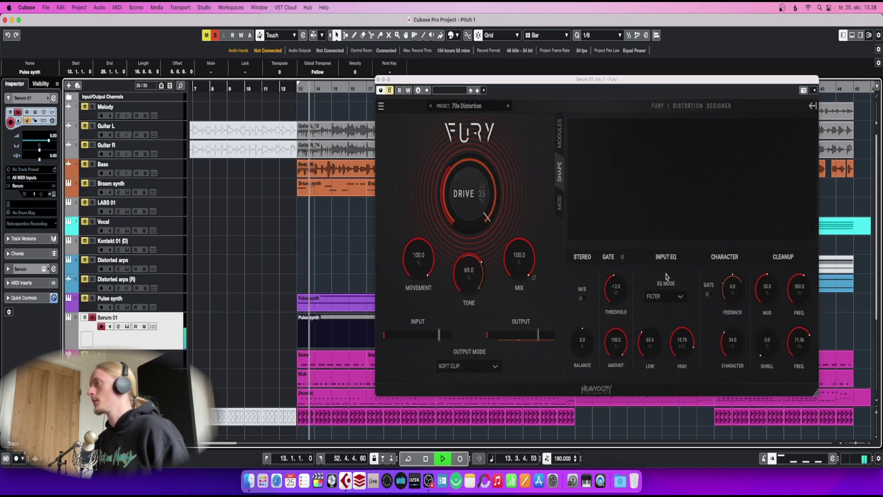
# - Raise Fury's Drive to 51, take the plug-in out of bypass and play the Serum part from bar 13
pyautogui.click(559, 202)
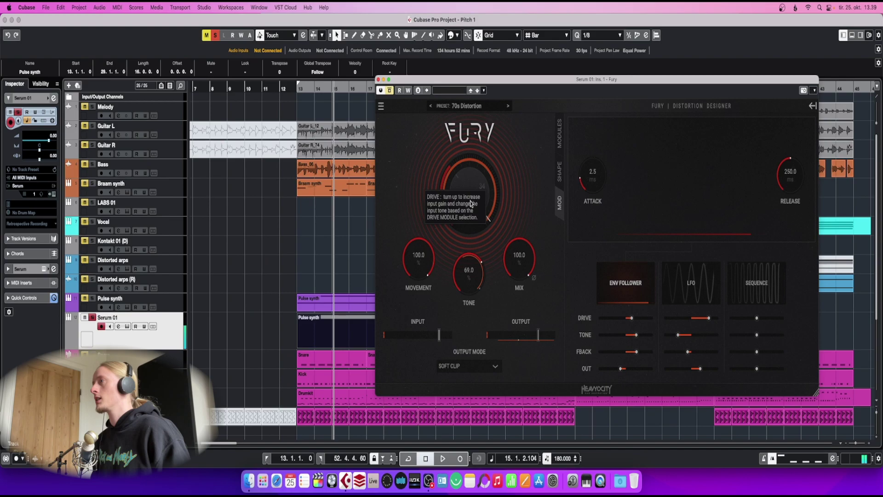
pyautogui.moveTo(470, 196); pyautogui.dragTo(471, 239)
pyautogui.press('space')
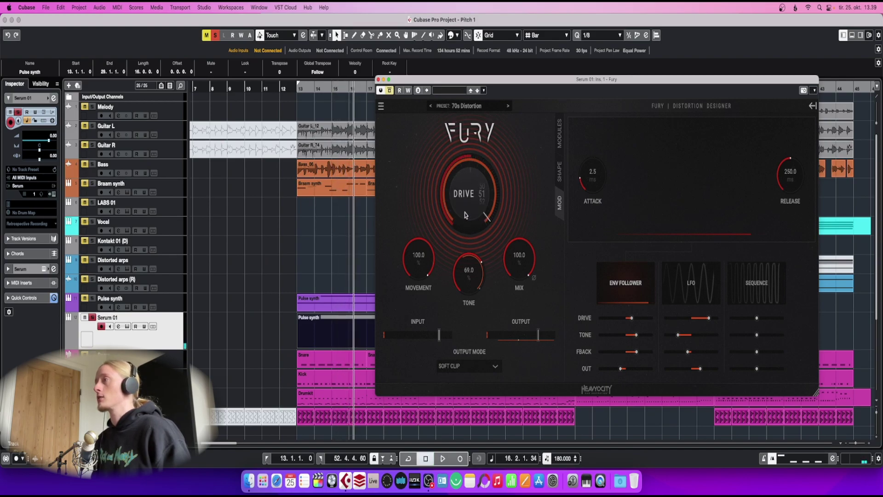
pyautogui.press('space')
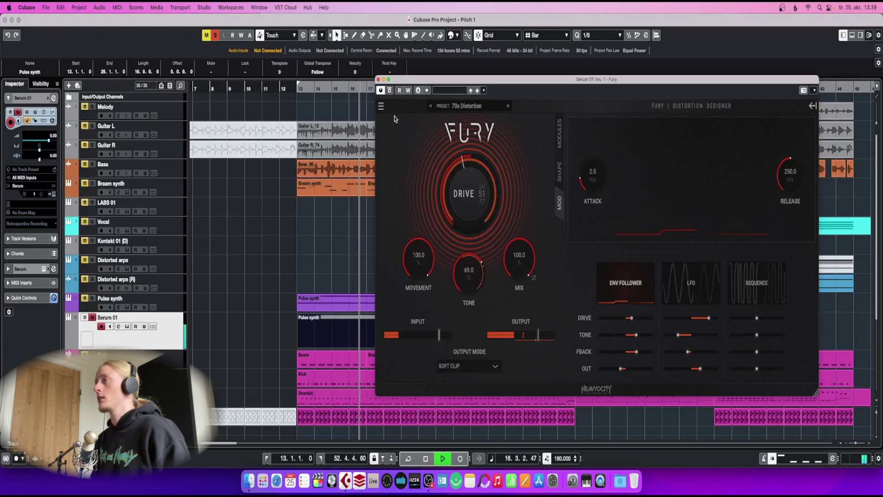
pyautogui.click(289, 96)
# - Set Fury's Mud cleanup to 84.8% with its frequency at 335.9 Hz while playing the Serum part
pyautogui.click(560, 172)
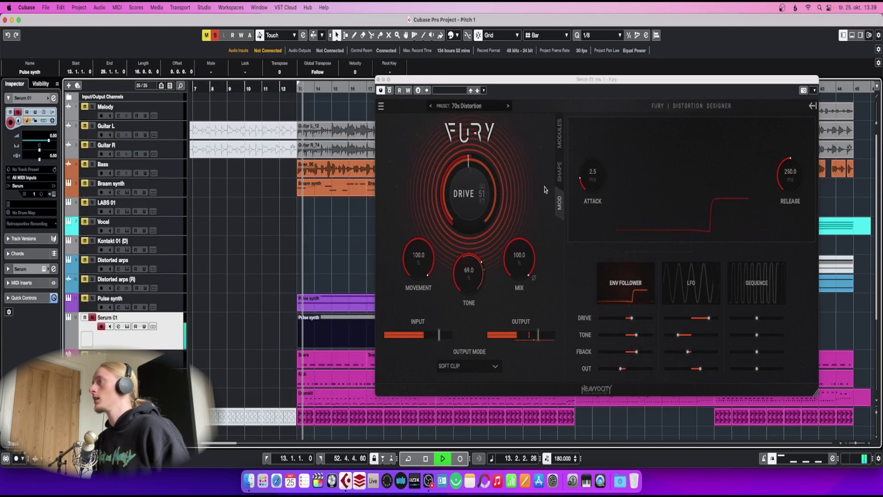
pyautogui.press('space')
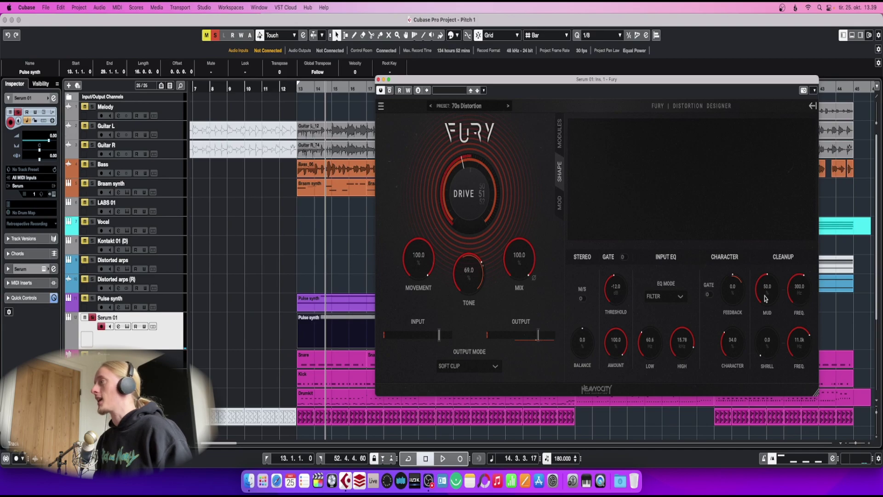
pyautogui.press('space')
pyautogui.moveTo(768, 305); pyautogui.dragTo(787, 319)
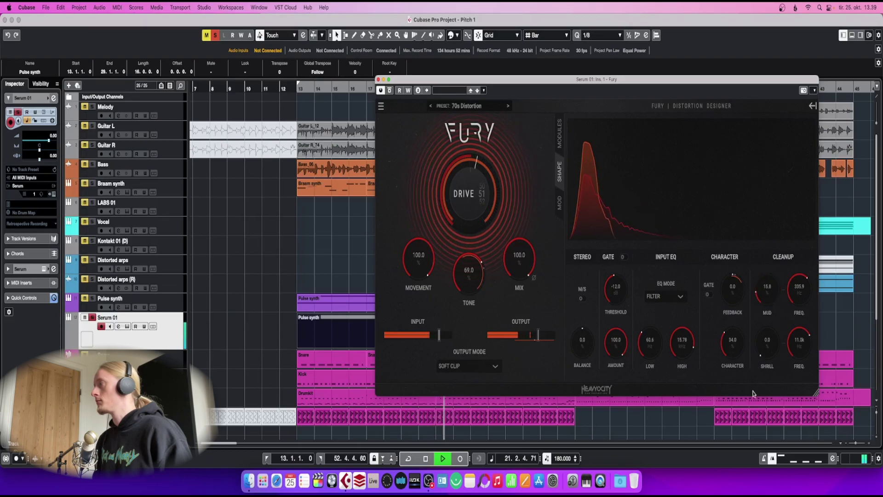
pyautogui.moveTo(768, 289); pyautogui.dragTo(751, 306)
pyautogui.press('space')
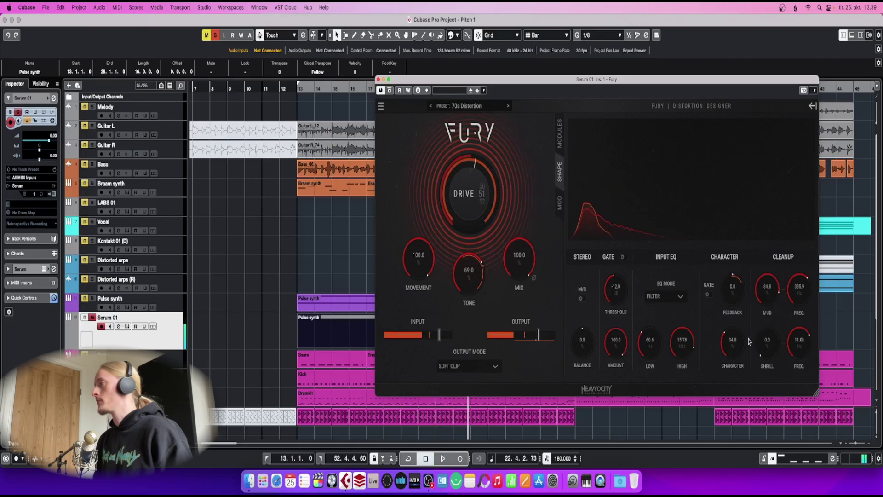
# - Adjust the Shrill cleanup during playback, ending at about 34% with its frequency at 7.99 kHz
pyautogui.press('space')
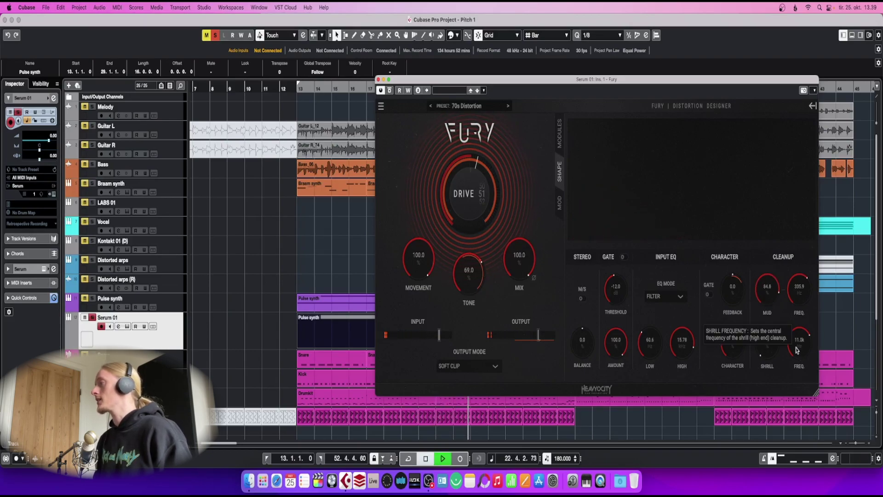
pyautogui.moveTo(806, 358); pyautogui.dragTo(797, 309)
pyautogui.moveTo(769, 338); pyautogui.dragTo(794, 272)
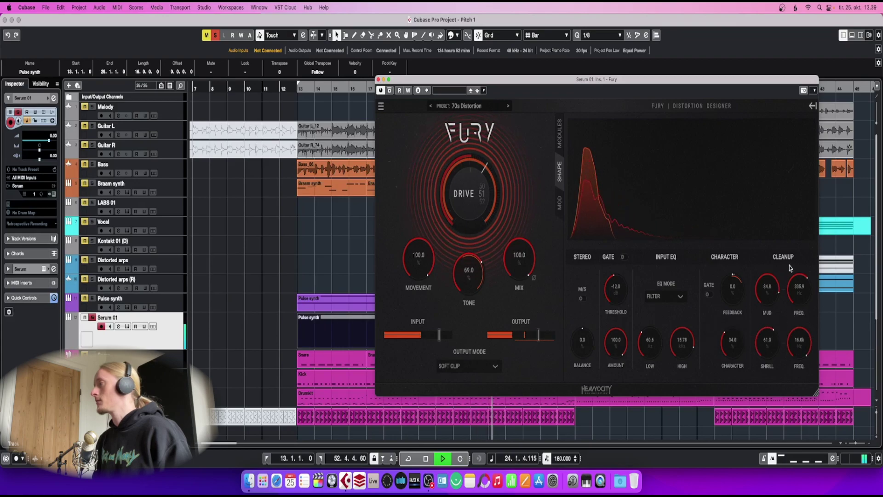
pyautogui.moveTo(801, 342); pyautogui.dragTo(797, 381)
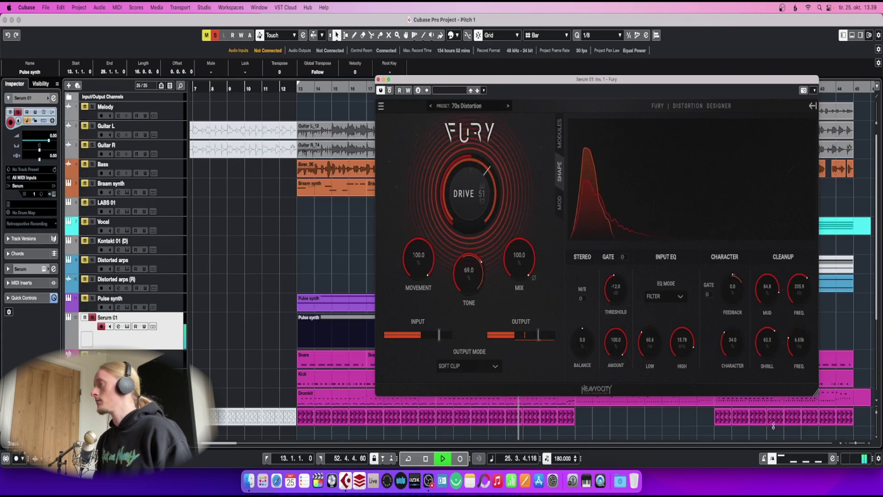
pyautogui.moveTo(767, 438); pyautogui.dragTo(771, 409)
pyautogui.moveTo(775, 348); pyautogui.dragTo(769, 383)
pyautogui.press('space')
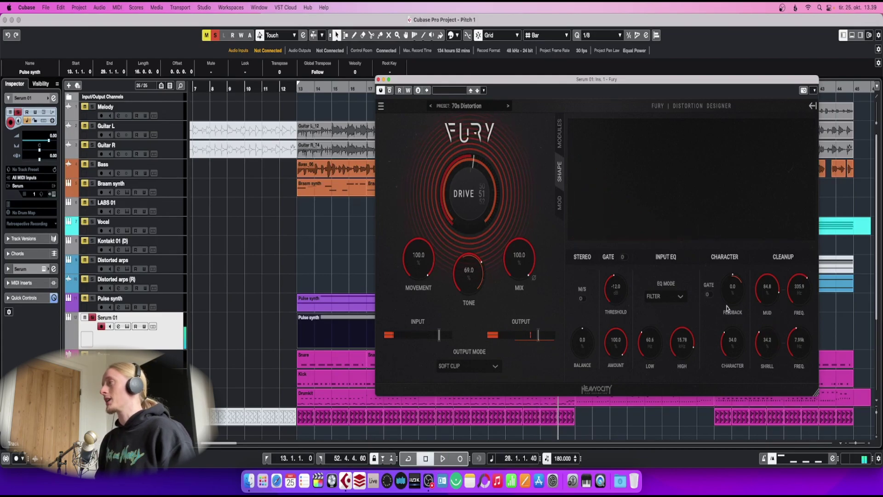
# - Play from bar 13 and raise Fury's Character to about 60% and its Feedback to 44.6%
pyautogui.click(296, 92)
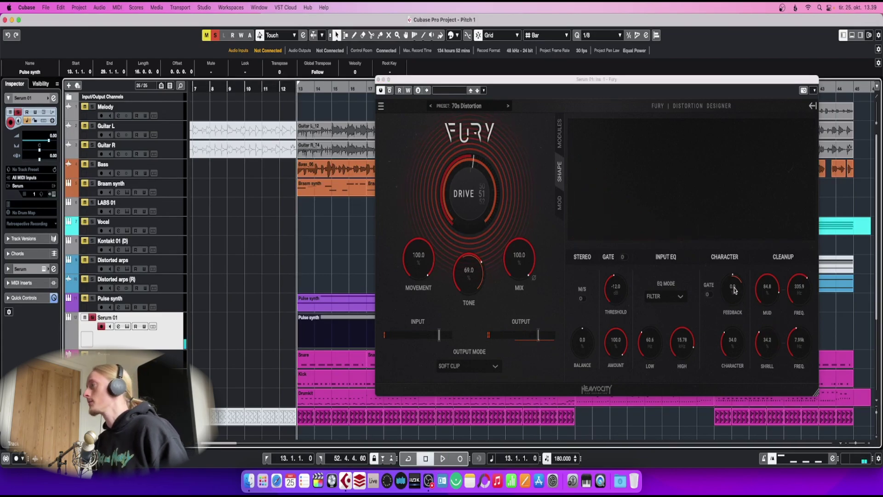
pyautogui.press('space')
pyautogui.moveTo(733, 290); pyautogui.dragTo(733, 276)
pyautogui.moveTo(733, 341); pyautogui.dragTo(736, 371)
pyautogui.moveTo(723, 328); pyautogui.dragTo(722, 346)
pyautogui.moveTo(734, 288); pyautogui.dragTo(739, 248)
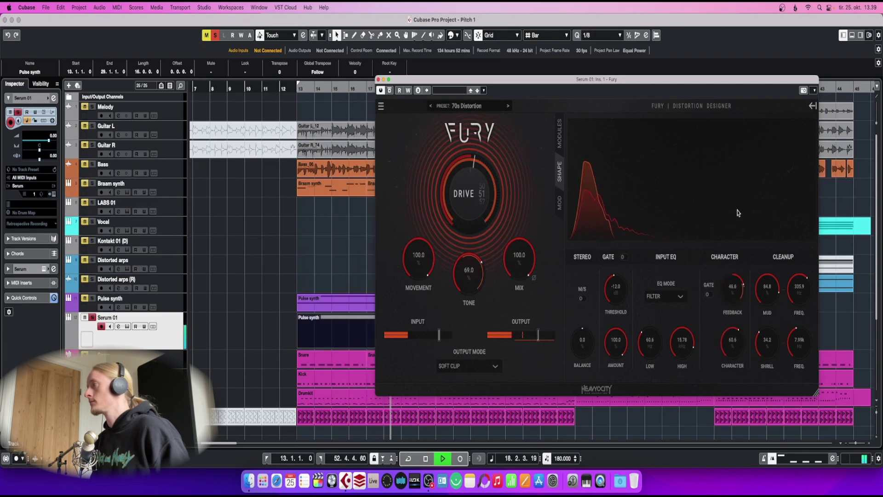
pyautogui.press('space')
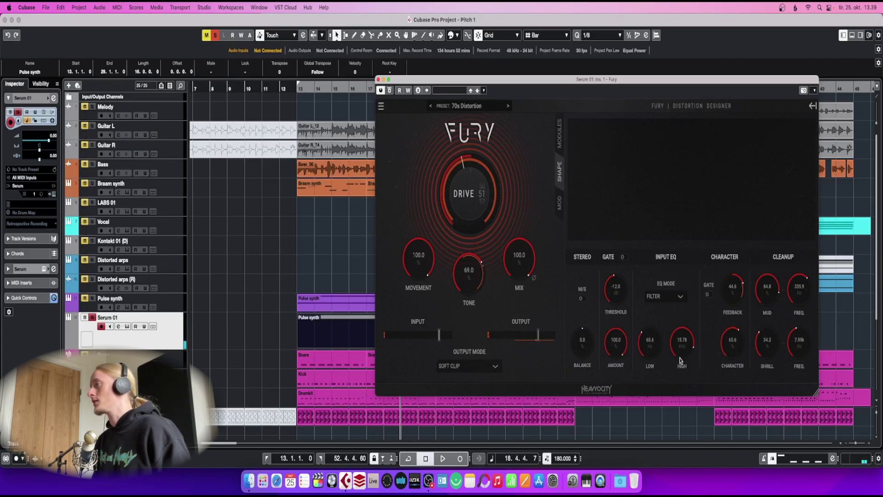
# - Switch the input EQ mode to Shelf and, playing from bar 13, set Low to -3.2 and High to 4.9
pyautogui.click(682, 299)
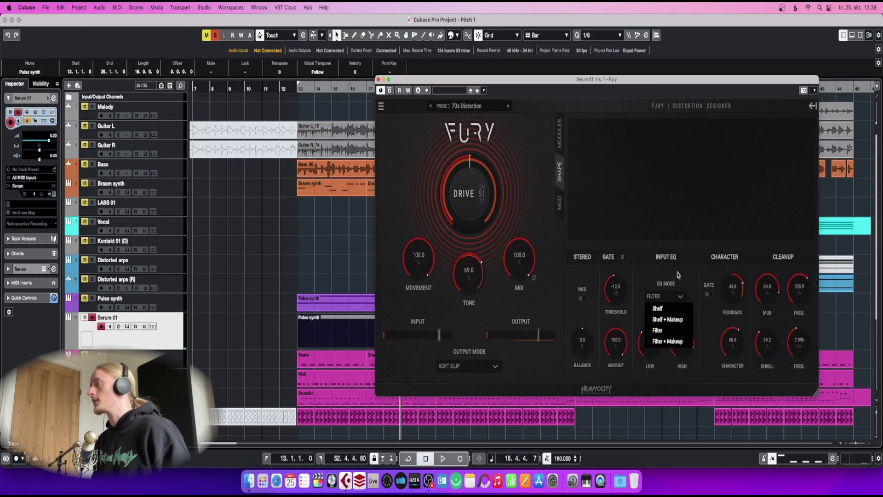
pyautogui.click(658, 308)
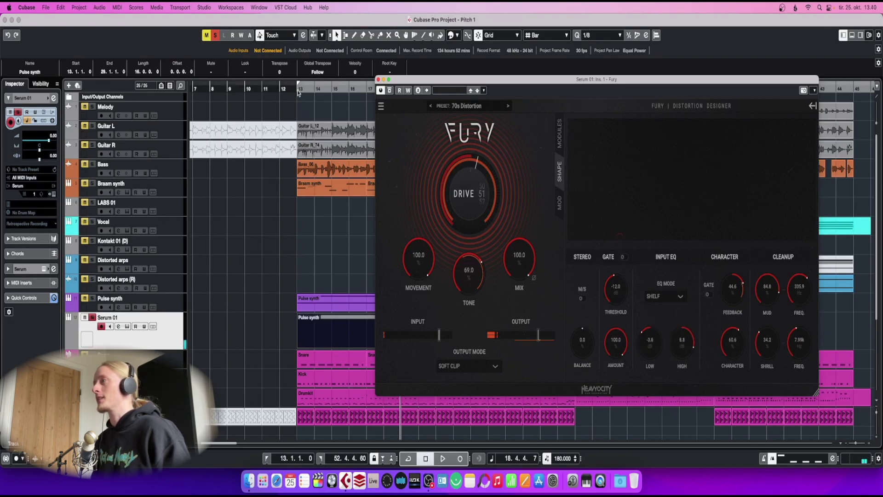
pyautogui.click(304, 98)
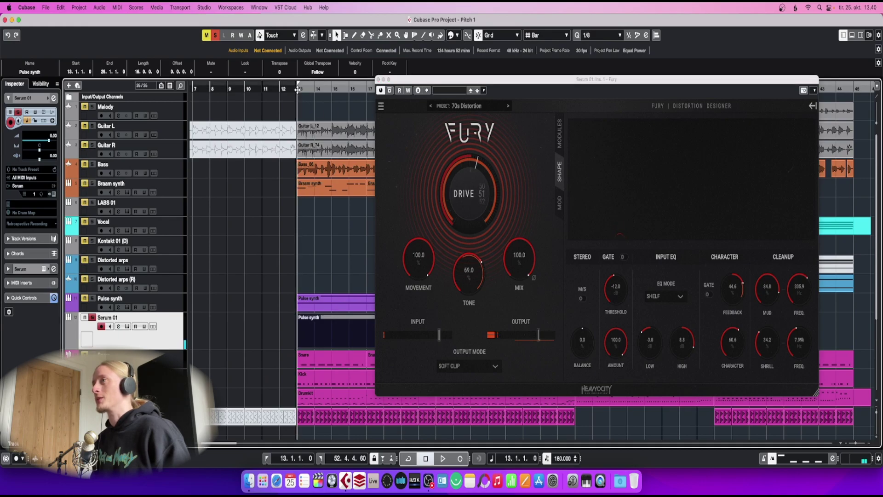
pyautogui.press('space')
pyautogui.moveTo(646, 344); pyautogui.dragTo(687, 299)
pyautogui.moveTo(683, 340); pyautogui.dragTo(683, 368)
pyautogui.moveTo(650, 340); pyautogui.dragTo(645, 381)
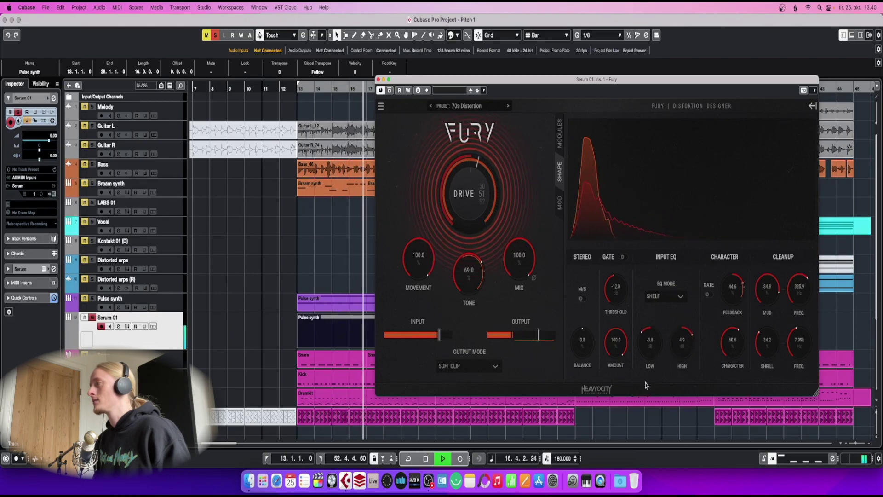
pyautogui.press('space')
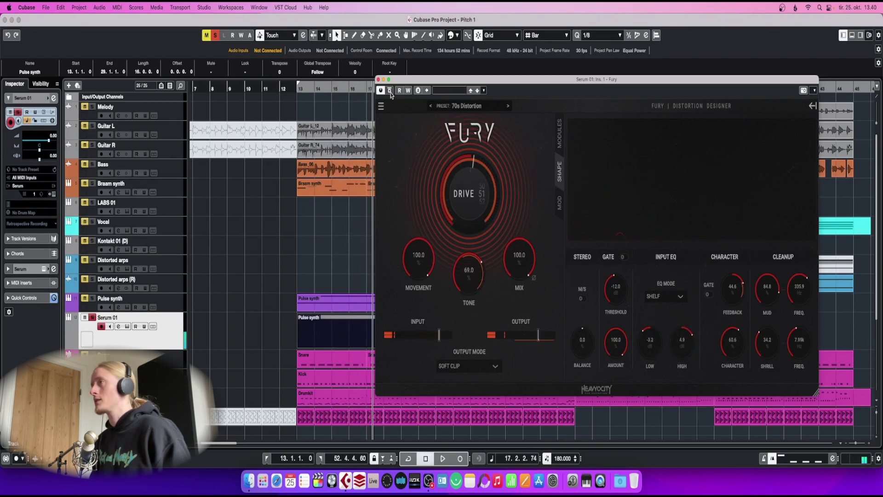
# - Enable Fury's gate and vary its threshold around -6.4 dB while the Serum part plays
pyautogui.press('space')
pyautogui.moveTo(618, 303); pyautogui.dragTo(626, 276)
pyautogui.click(624, 257)
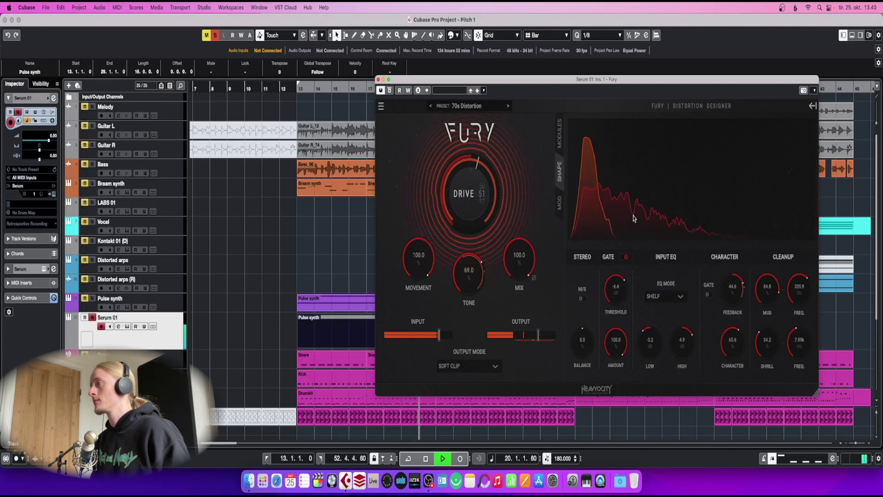
pyautogui.moveTo(633, 216); pyautogui.dragTo(619, 277)
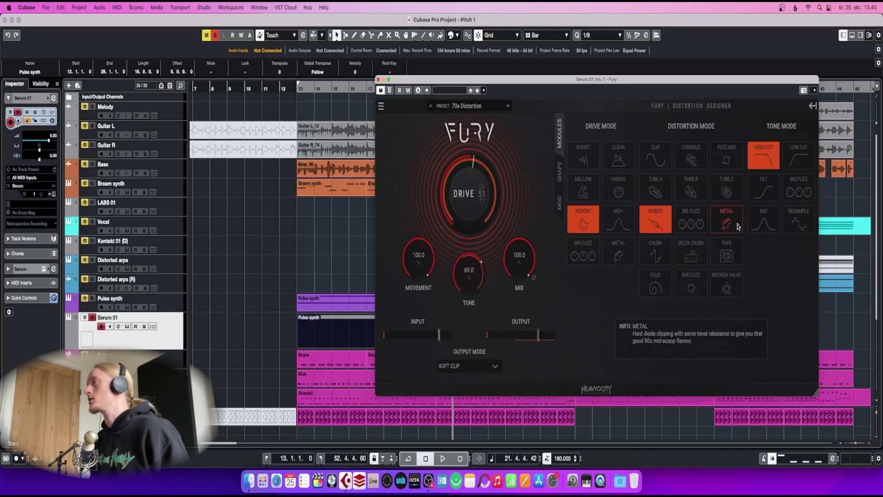
# - Show the modulation page and adjust the main controls to Drive 55, Tone 68.5% and Mix 100%
pyautogui.click(562, 216)
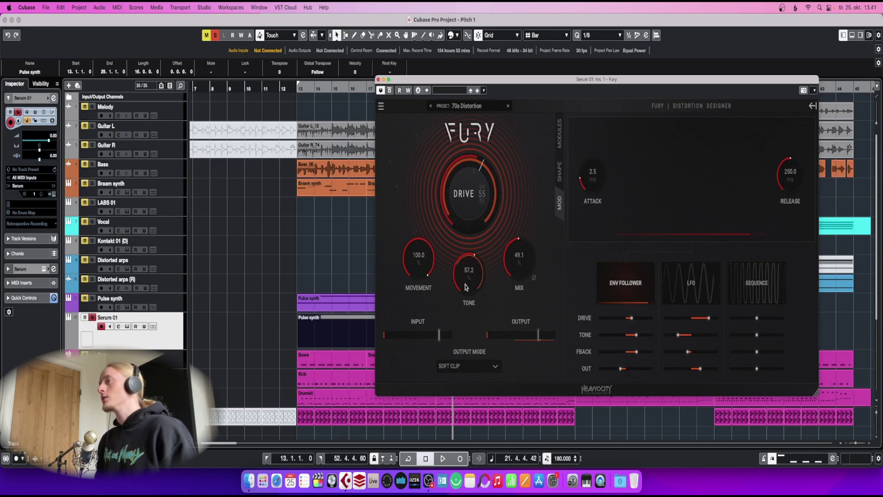
pyautogui.moveTo(511, 263); pyautogui.dragTo(291, 136)
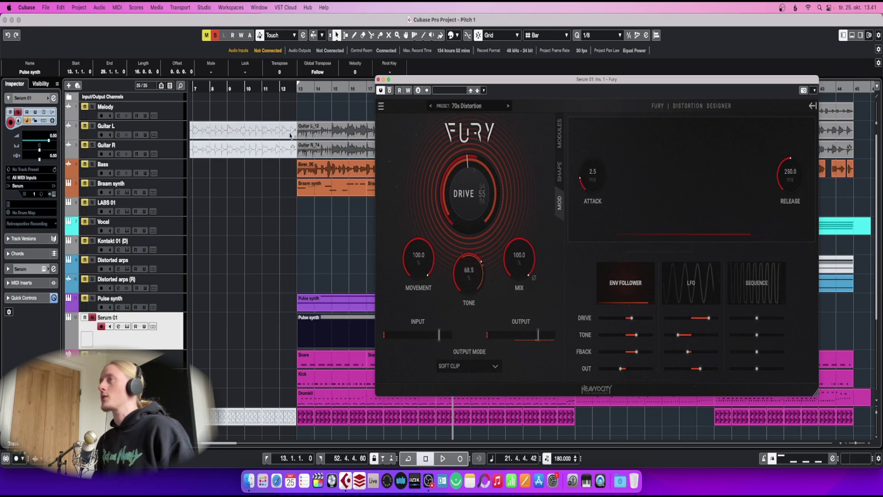
# - Play the Serum part from bar 13 and vary Fury's main controls, ending at Drive 64, Tone 55.1% and Mix 55%
pyautogui.click(301, 90)
pyautogui.press('space')
pyautogui.moveTo(457, 146); pyautogui.dragTo(454, 251)
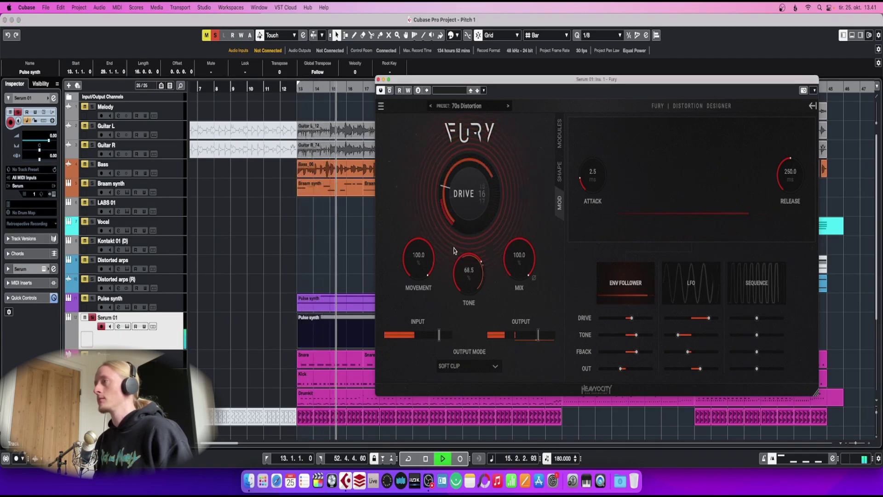
pyautogui.moveTo(519, 257); pyautogui.dragTo(474, 230)
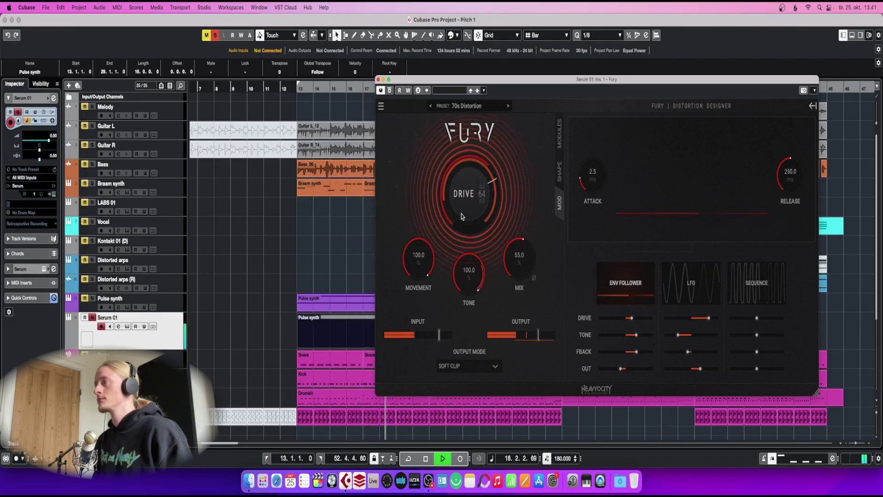
pyautogui.moveTo(438, 336)
pyautogui.mouseDown()
pyautogui.moveTo(413, 336)
pyautogui.moveTo(438, 335)
pyautogui.mouseUp()
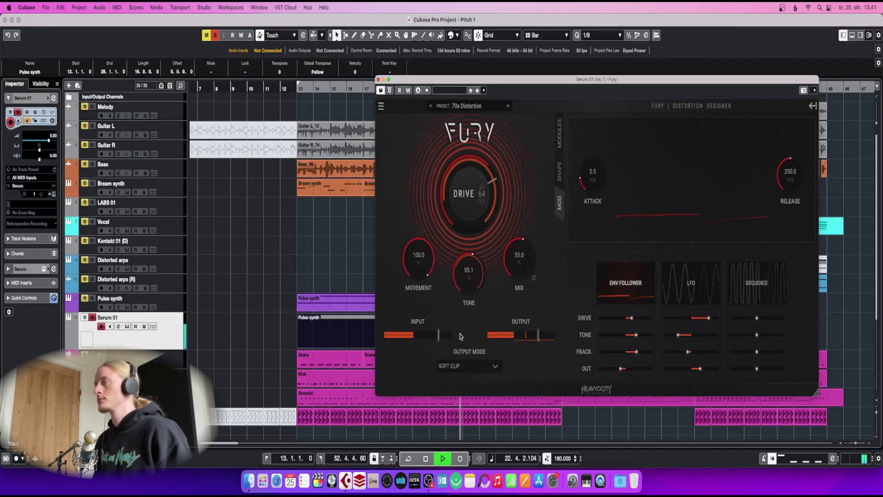
# - Show the shape page, set the gate threshold to -12.7 dB and Mix to 94.3%, and close the plug-in
pyautogui.click(560, 171)
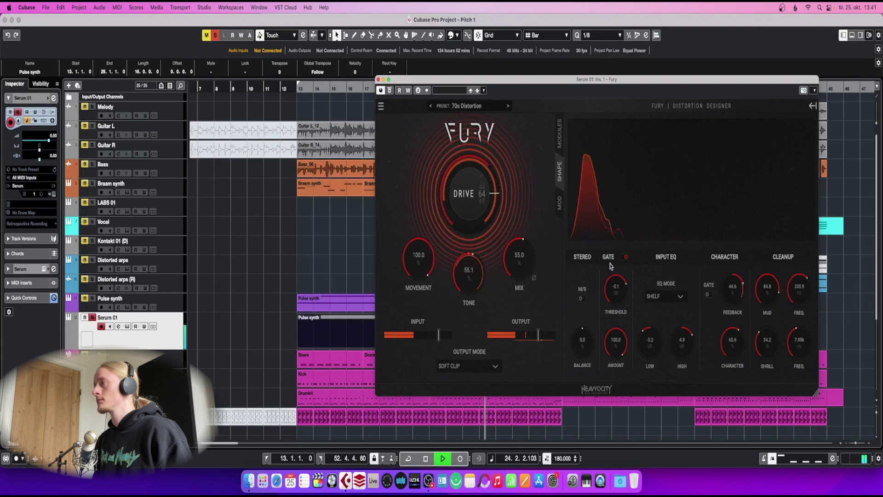
pyautogui.moveTo(615, 289); pyautogui.dragTo(613, 302)
pyautogui.moveTo(519, 260); pyautogui.dragTo(519, 239)
pyautogui.moveTo(467, 193)
pyautogui.mouseDown()
pyautogui.moveTo(469, 143)
pyautogui.moveTo(468, 194)
pyautogui.mouseUp()
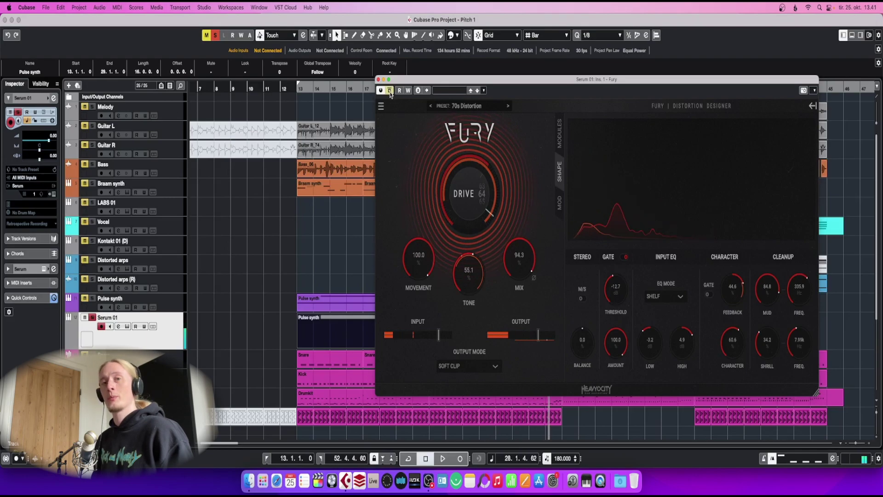
pyautogui.click(378, 80)
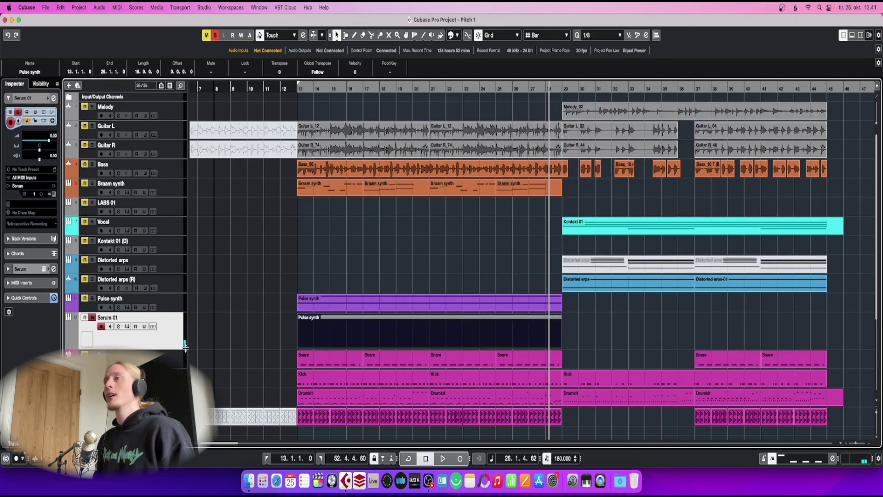
# - Unsolo and mute the Serum 01 track and deselect its MIDI part
pyautogui.press('s')
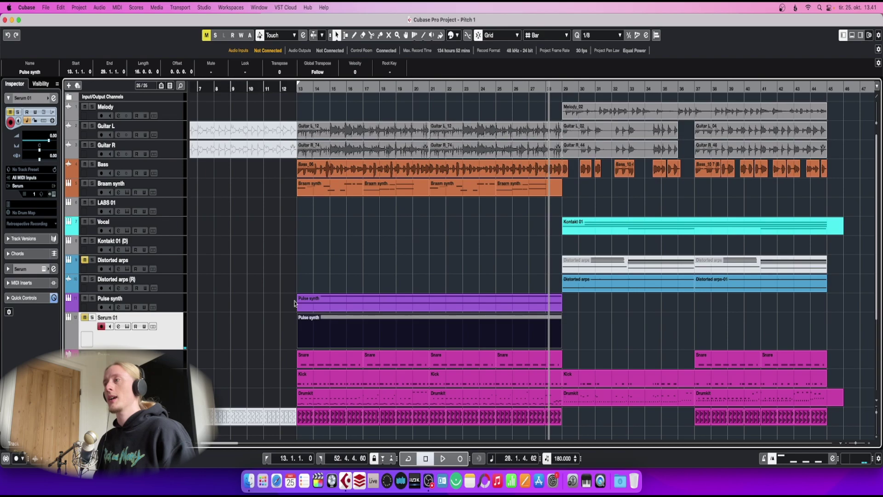
pyautogui.click(283, 281)
pyautogui.scroll(-3, 319, 281)
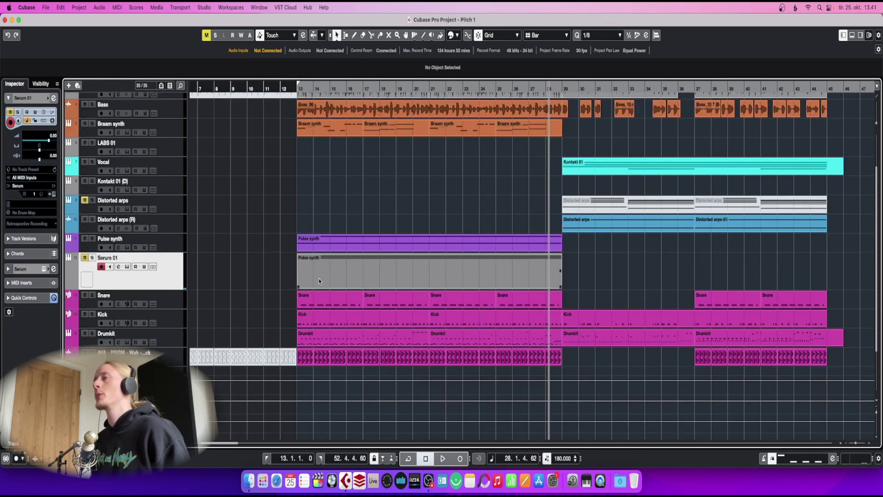
pyautogui.scroll(3, 340, 219)
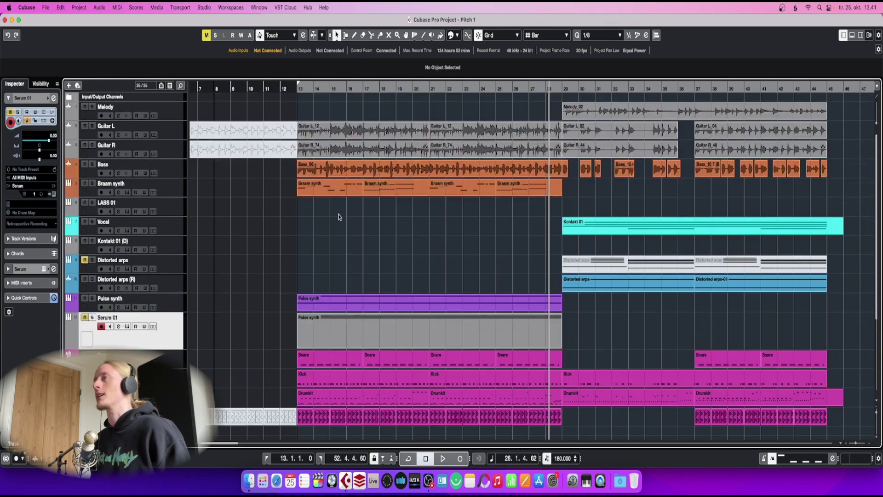
pyautogui.scroll(-6, 317, 249)
# - Insert Fury in the fourth insert slot of the Drum Bus in the MixConsole and move its window aside
pyautogui.press('F3')
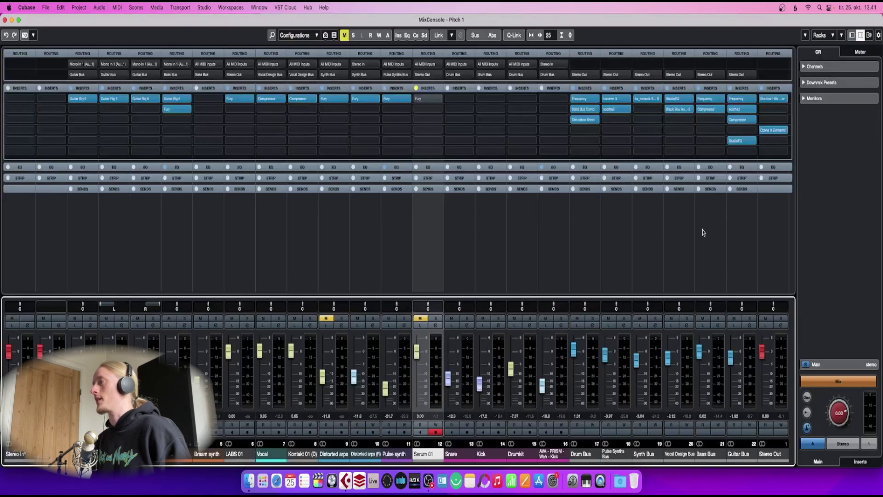
pyautogui.click(595, 395)
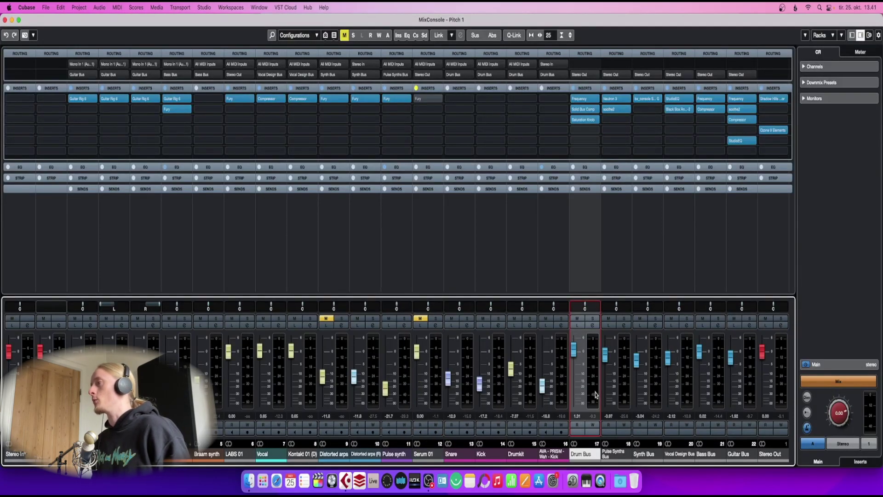
pyautogui.click(589, 138)
pyautogui.write('f')
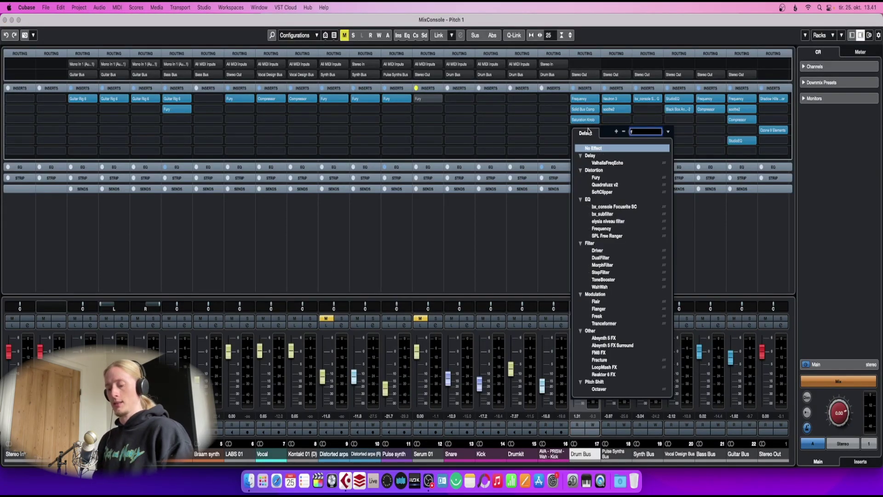
pyautogui.write('ury')
pyautogui.click(596, 155)
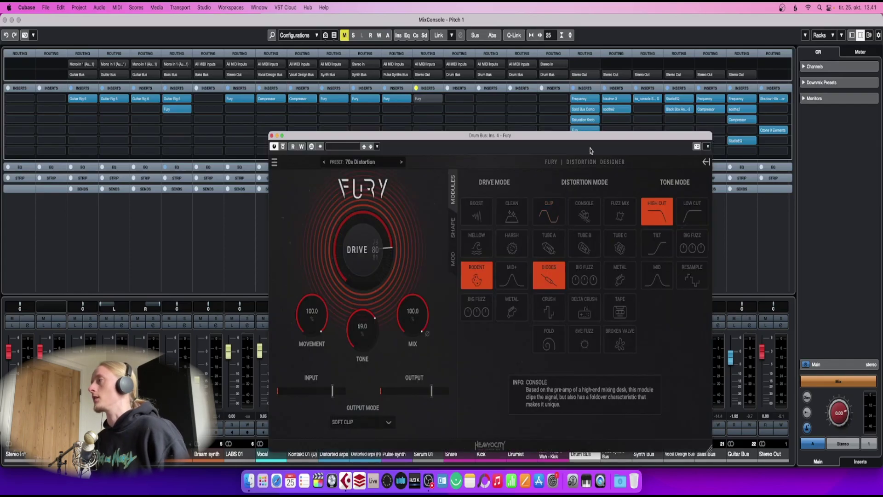
pyautogui.moveTo(578, 142); pyautogui.dragTo(442, 86)
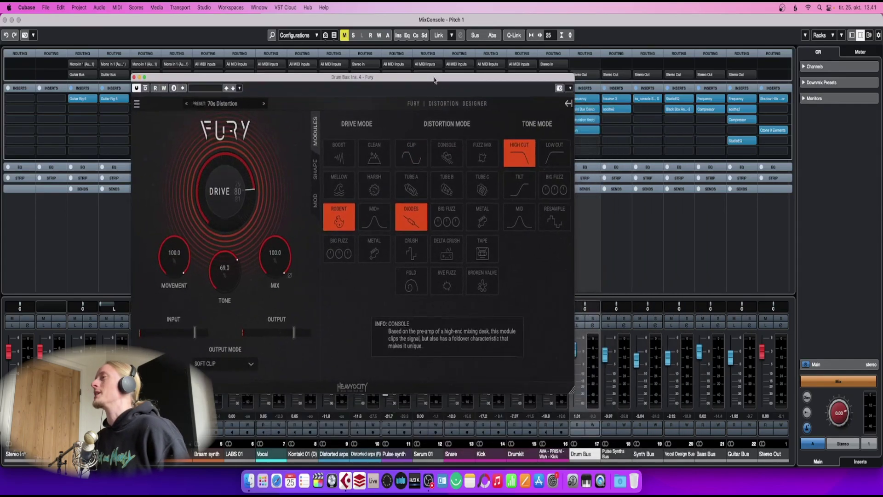
# - Solo the Drum Bus and return to the project window with the playhead at bar 13 and Fury's window moved off the ruler
pyautogui.click(592, 319)
pyautogui.press('F3')
pyautogui.moveTo(423, 82); pyautogui.dragTo(635, 185)
pyautogui.moveTo(347, 88); pyautogui.dragTo(297, 90)
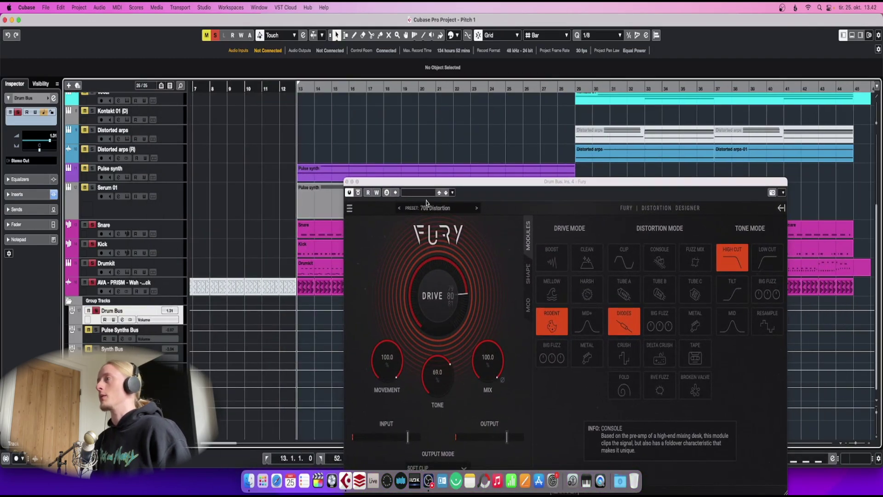
# - Load the factory Drums preset Roomy Tubes in the Drum Bus Fury
pyautogui.click(446, 209)
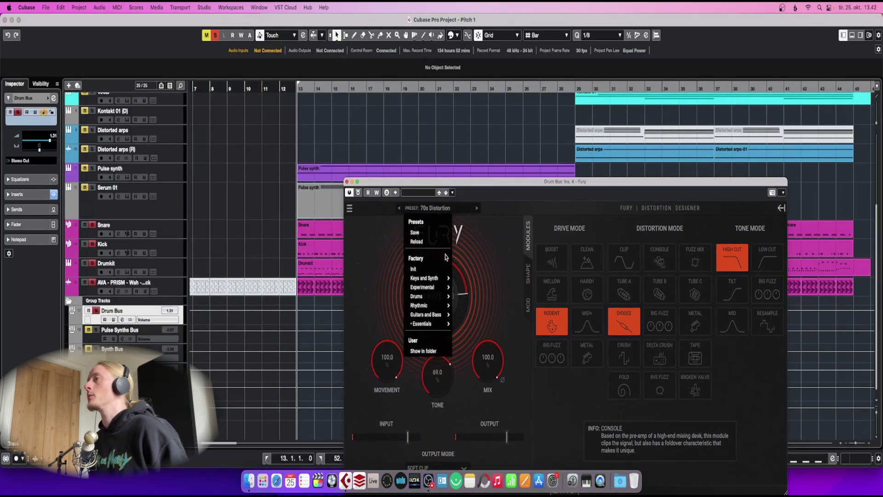
pyautogui.moveTo(427, 298)
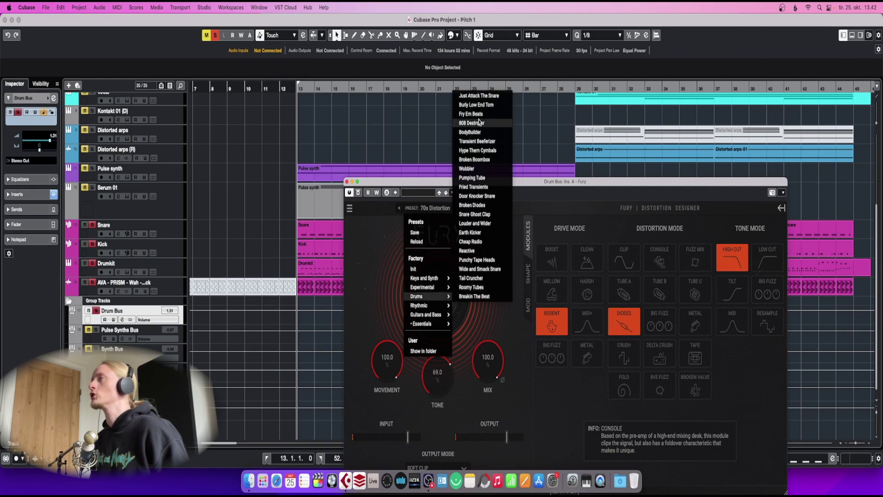
pyautogui.click(484, 288)
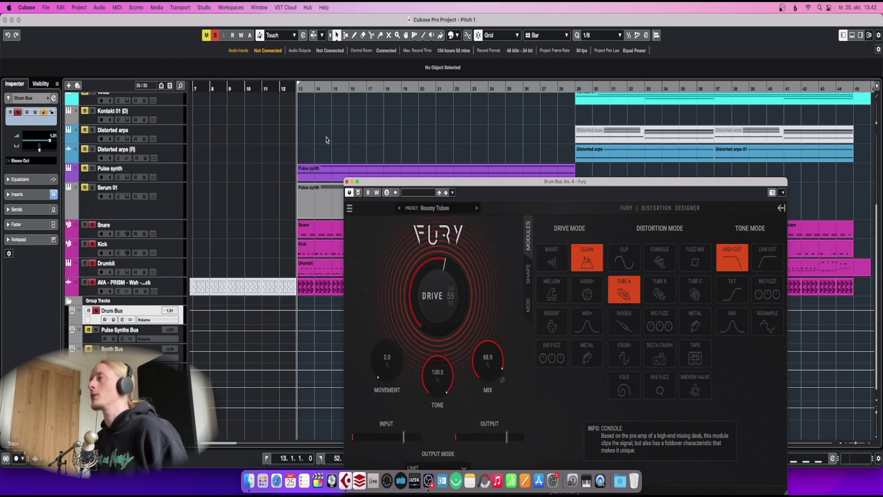
# - Play the soloed drums from bar 13 and compare the sound with Fury bypassed and active
pyautogui.press('space')
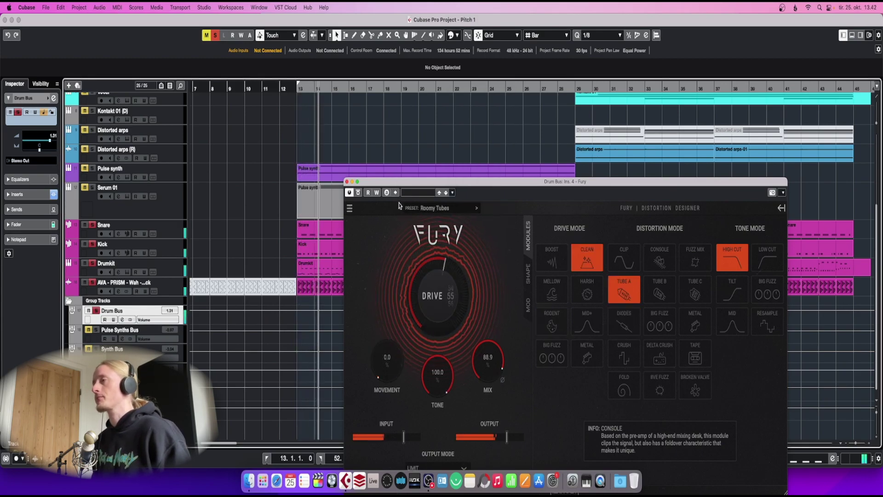
pyautogui.click(358, 192)
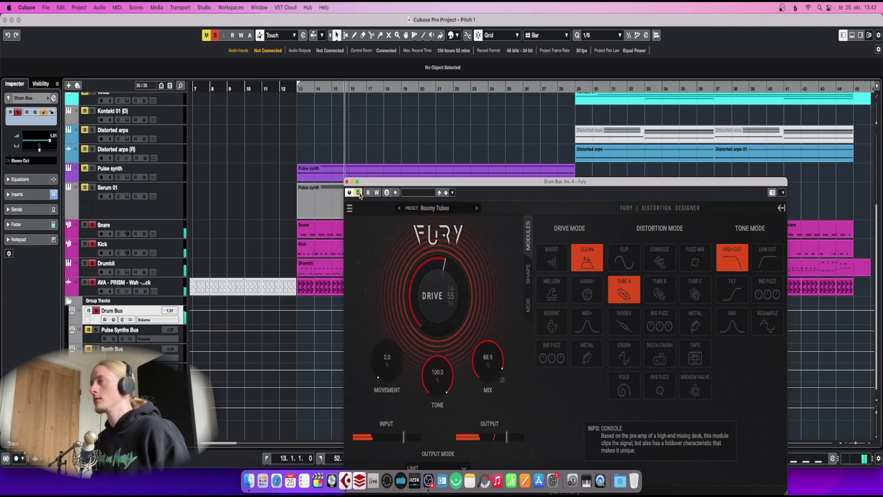
pyautogui.click(358, 193)
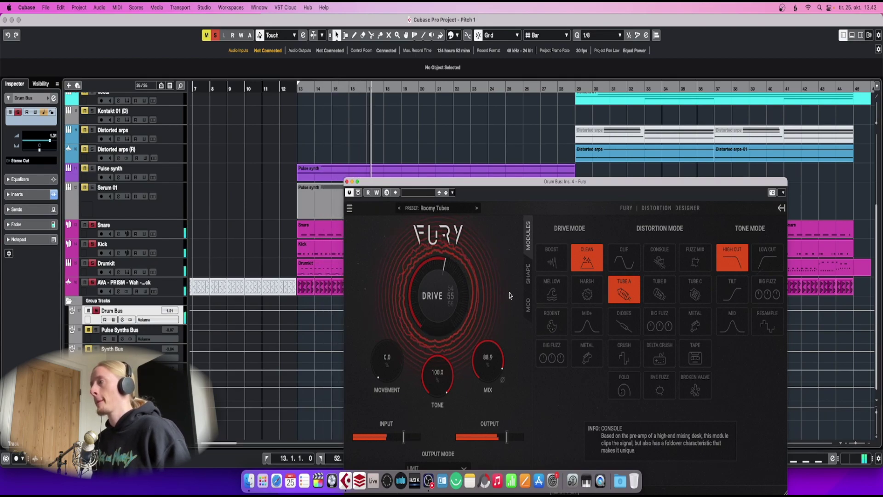
# - Set the Drum Bus Fury's Mix to 69.6%, close the plug-in and turn off the bus solo
pyautogui.moveTo(488, 362); pyautogui.dragTo(479, 380)
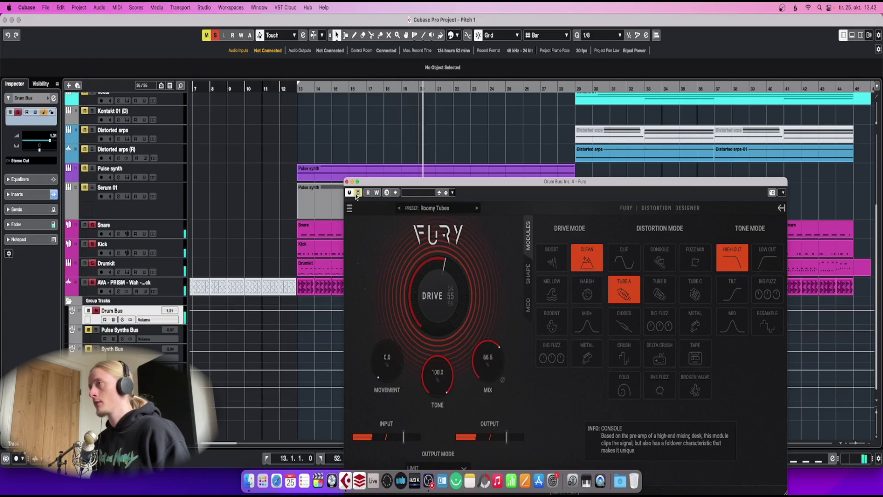
pyautogui.moveTo(470, 365)
pyautogui.mouseDown()
pyautogui.moveTo(474, 351)
pyautogui.moveTo(486, 369)
pyautogui.mouseUp()
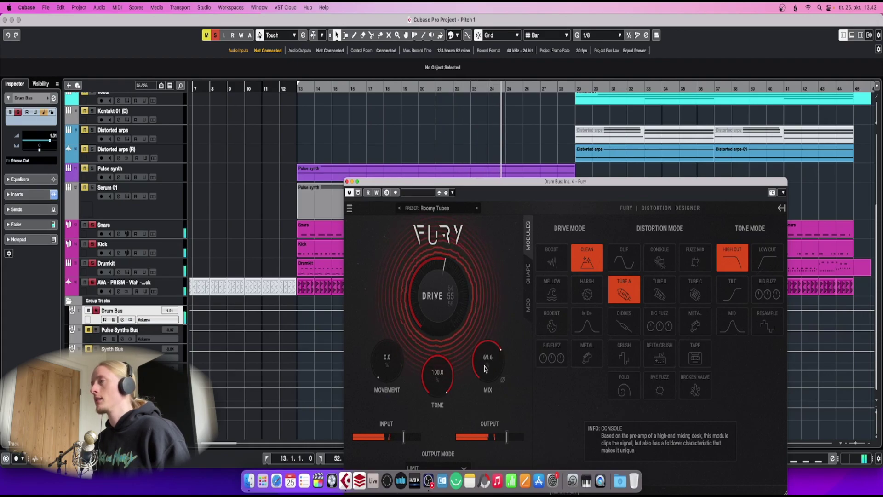
pyautogui.click(347, 182)
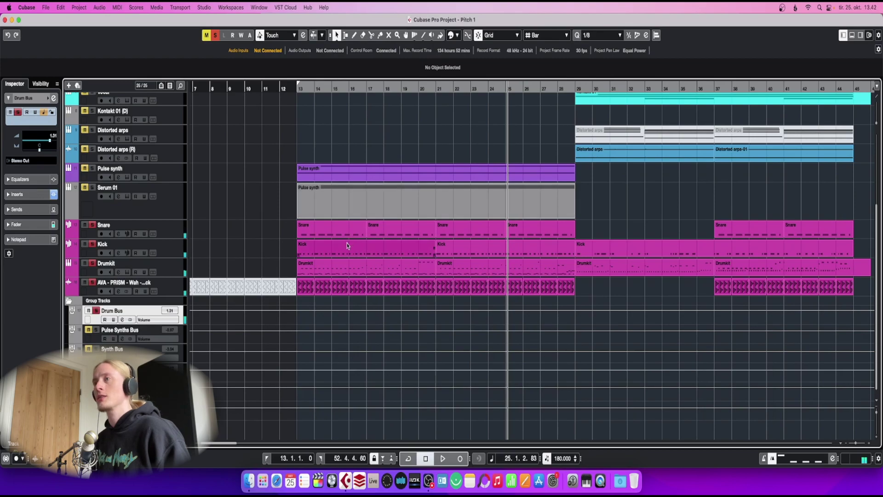
pyautogui.scroll(5, 513, 237)
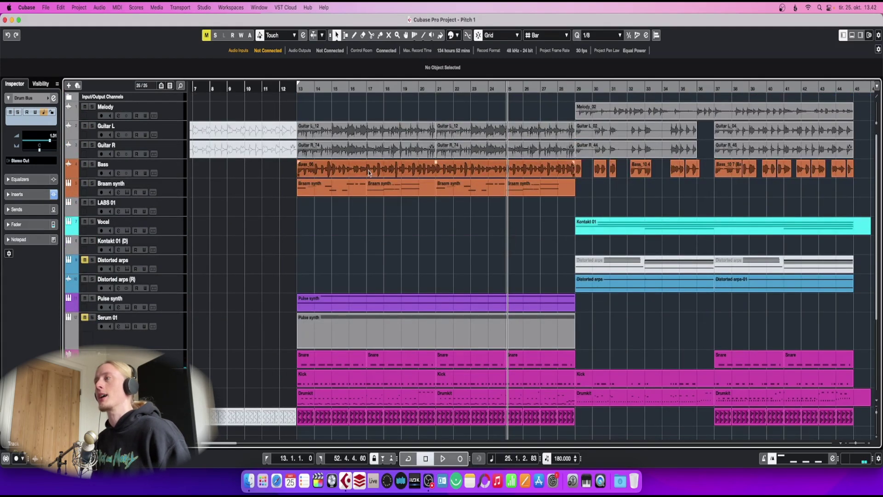
# - Insert Fury in the sixth insert slot of the Guitar Bus in the MixConsole and solo the bus
pyautogui.press('F3')
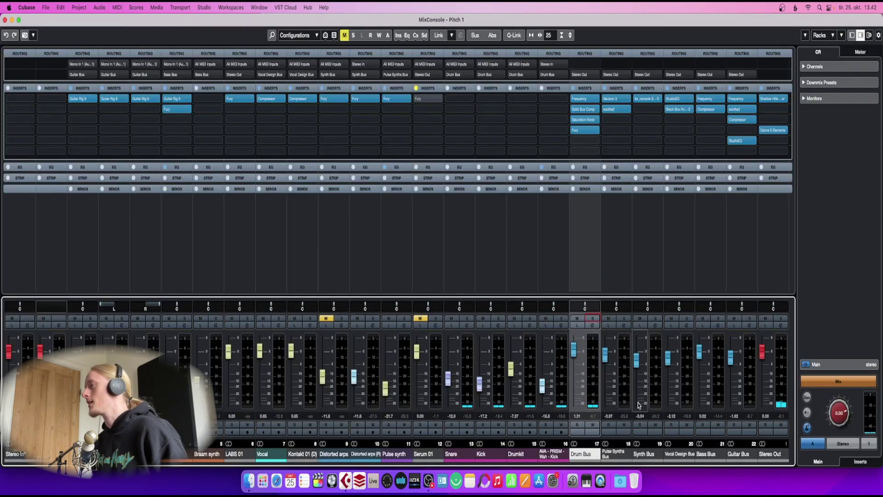
pyautogui.click(747, 371)
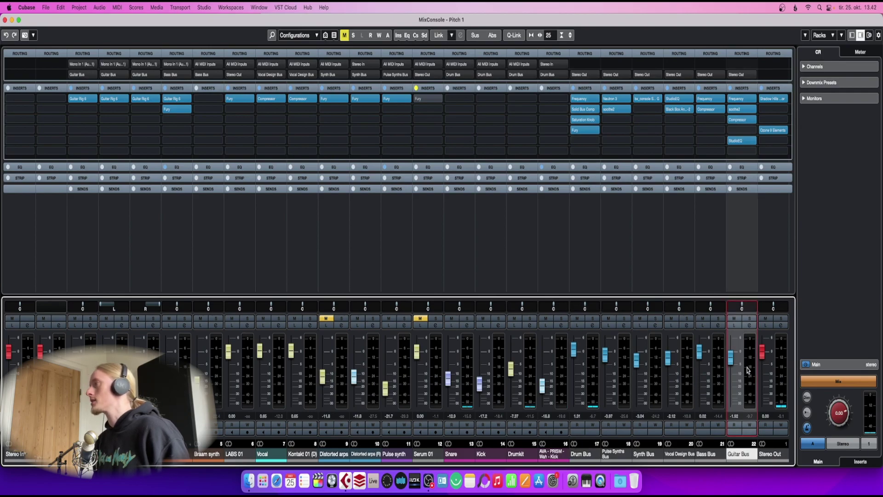
pyautogui.click(745, 134)
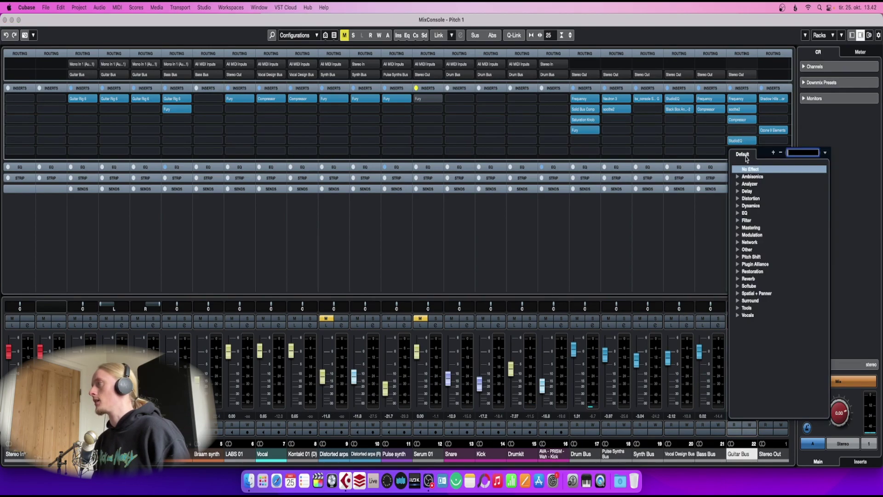
pyautogui.write('fury')
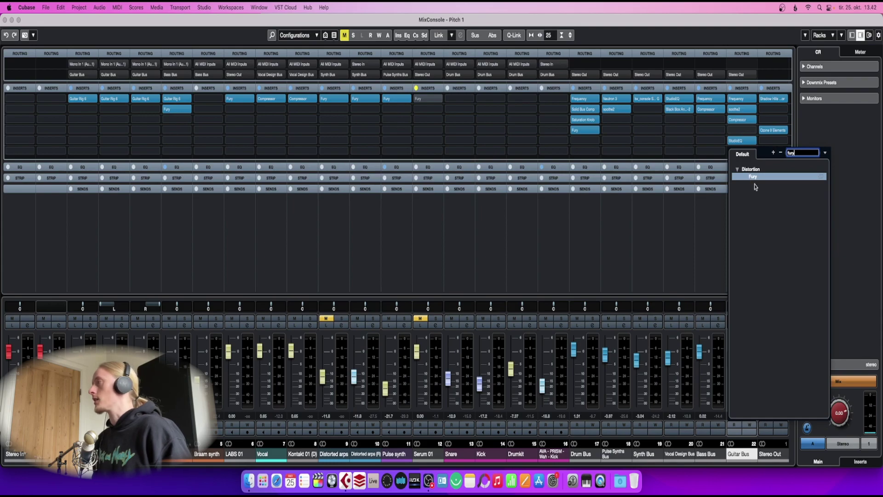
pyautogui.press('Return')
pyautogui.press('s')
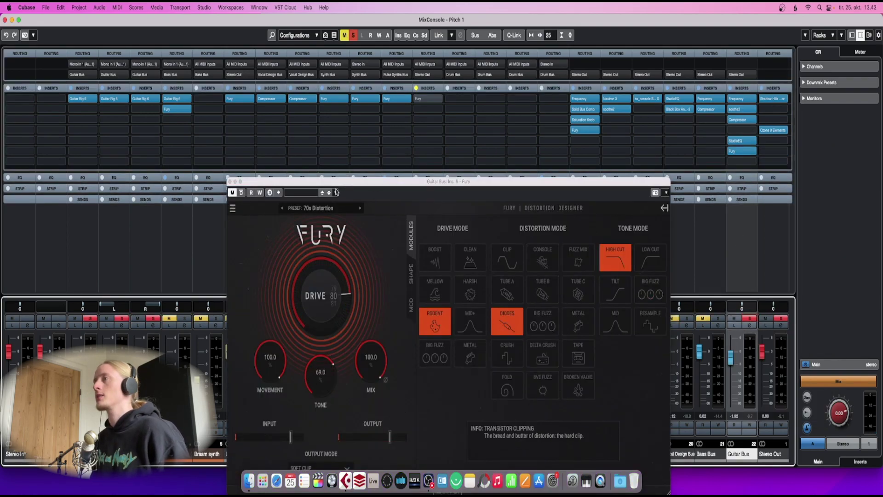
# - Load the factory Guitars and Bass preset Picked Driver in the Guitar Bus Fury and return to the project window
pyautogui.click(324, 208)
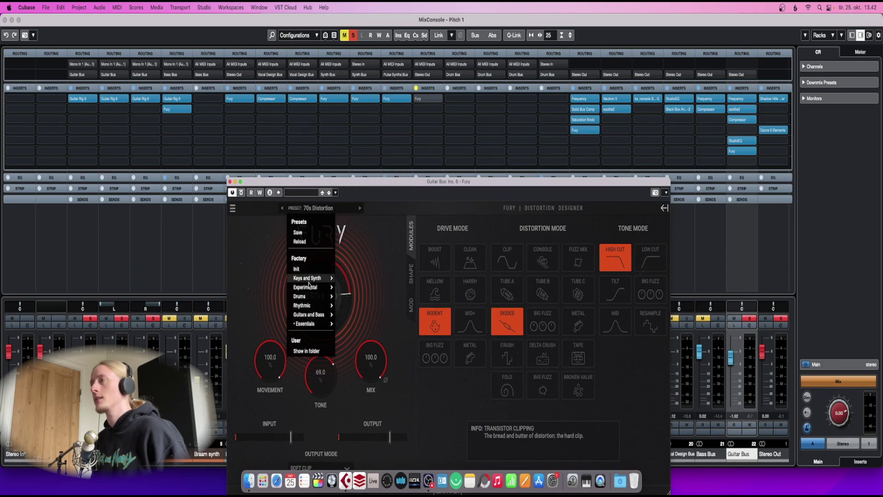
pyautogui.moveTo(310, 315)
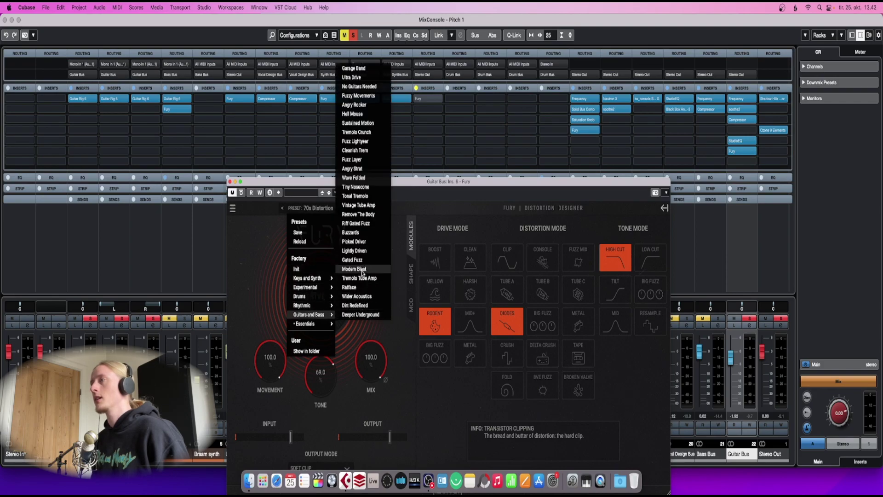
pyautogui.click(361, 242)
pyautogui.press('F3')
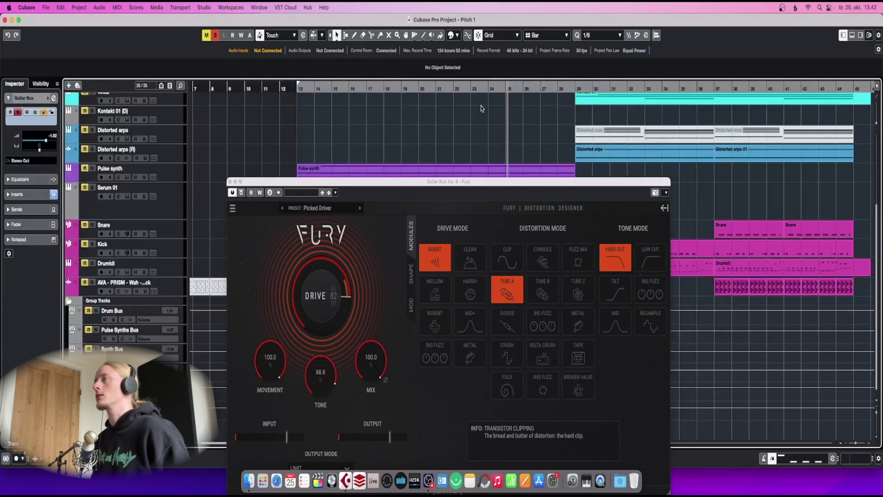
# - Play the soloed guitars and lower Fury's Mix to 35.3% and its Drive to about 52
pyautogui.press('space')
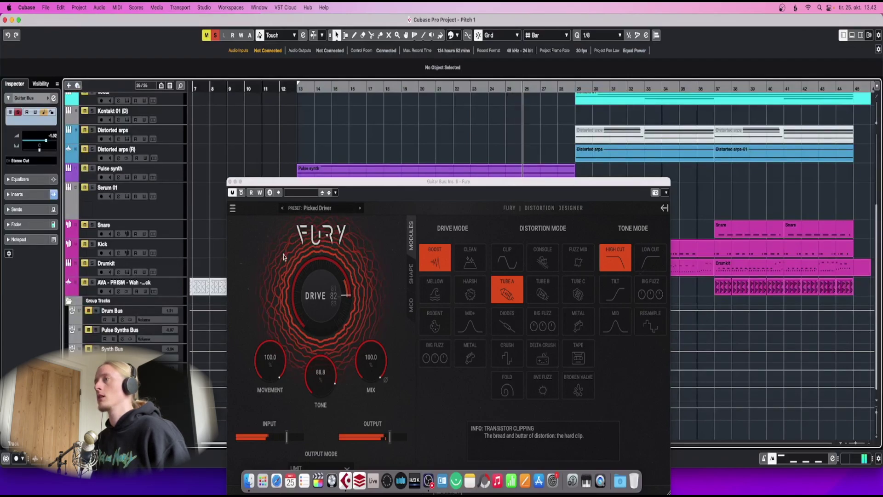
pyautogui.moveTo(371, 359)
pyautogui.mouseDown()
pyautogui.moveTo(368, 408)
pyautogui.moveTo(365, 344)
pyautogui.moveTo(363, 368)
pyautogui.mouseUp()
pyautogui.moveTo(325, 318); pyautogui.dragTo(326, 340)
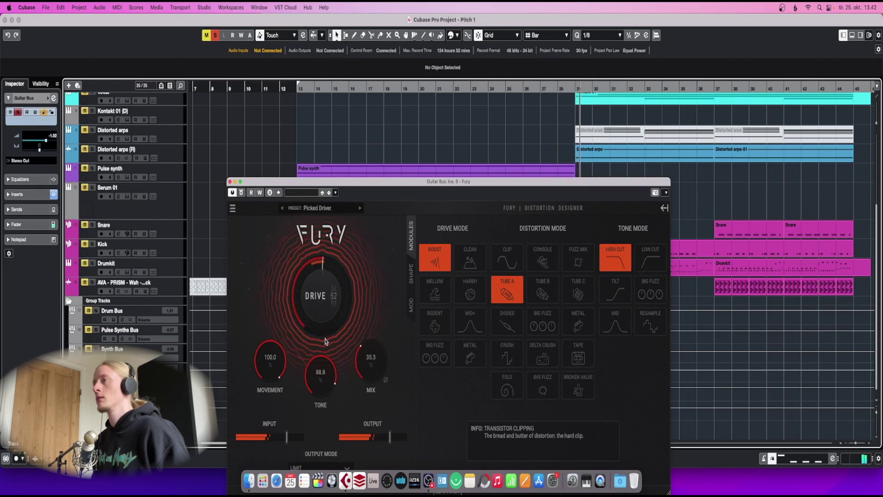
# - Set the Guitar Bus Fury's Mix to 51.8% and Drive to 48, comparing with bypass, and close it with the bus solo off
pyautogui.moveTo(370, 358); pyautogui.dragTo(372, 328)
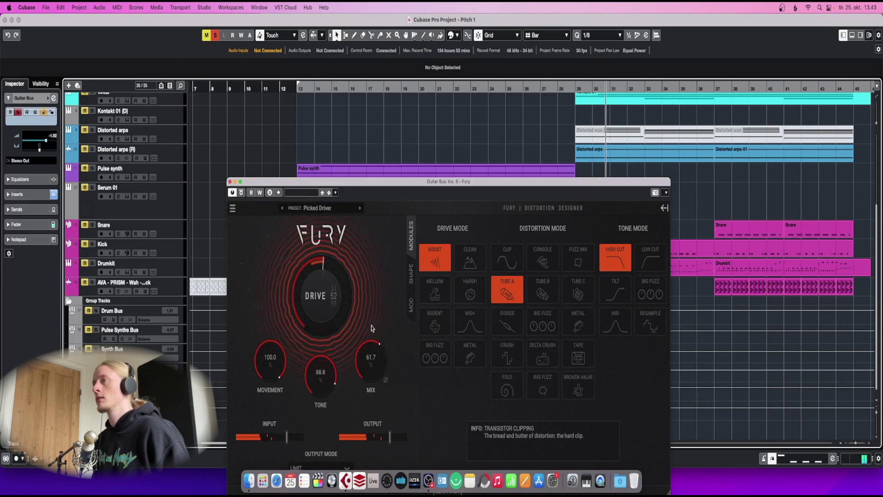
pyautogui.click(241, 193)
pyautogui.click(241, 193)
pyautogui.moveTo(366, 359); pyautogui.dragTo(366, 370)
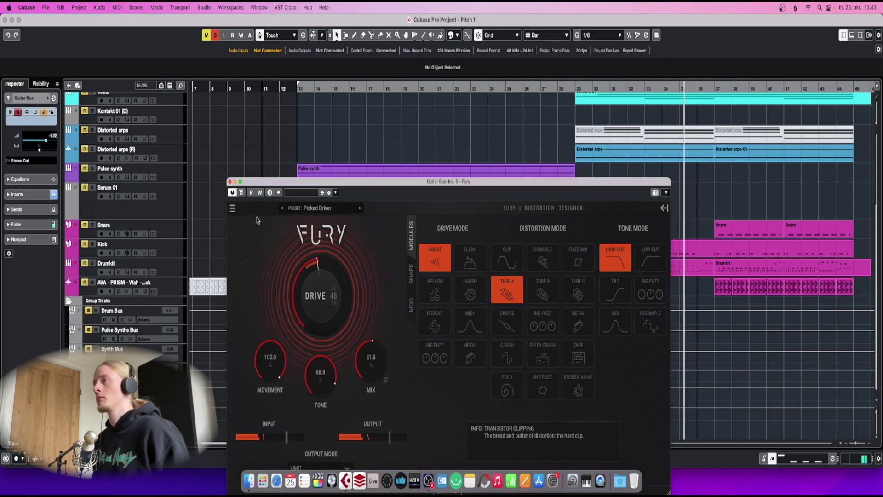
pyautogui.click(230, 182)
pyautogui.scroll(5, 469, 248)
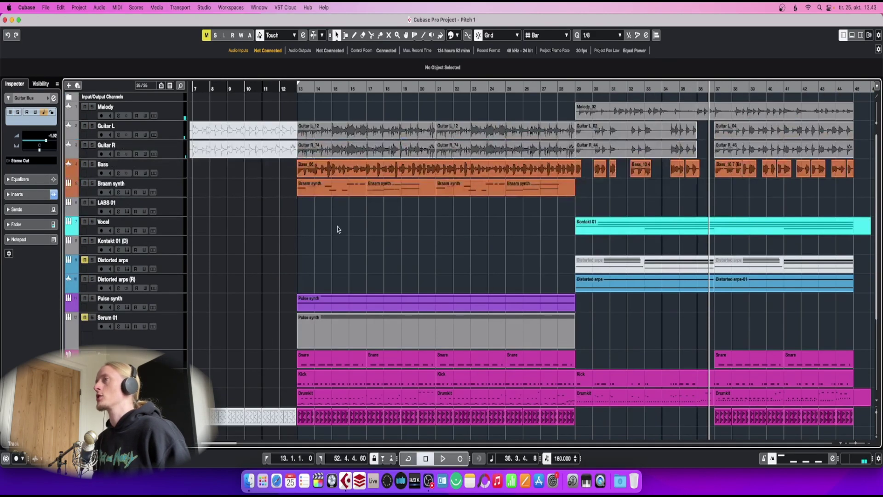
# - Insert Fury in the fourth insert slot of the Synth Bus in the MixConsole
pyautogui.press('F3')
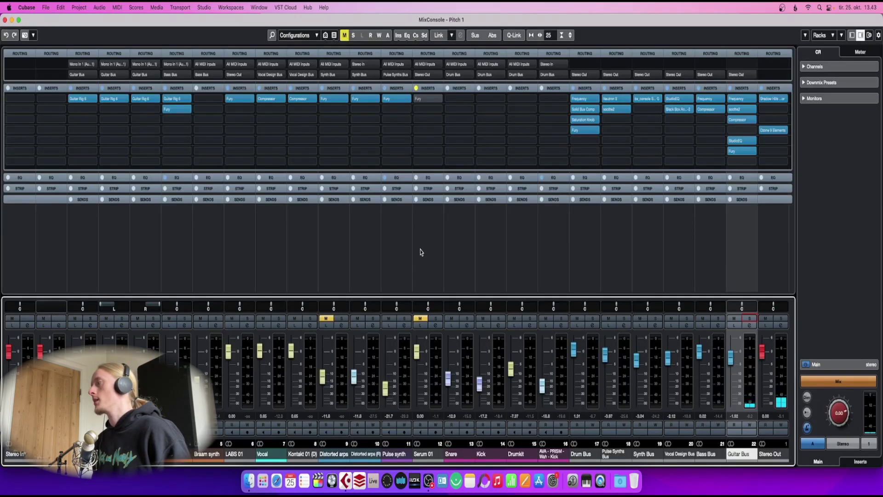
pyautogui.press('F3')
pyautogui.click(178, 287)
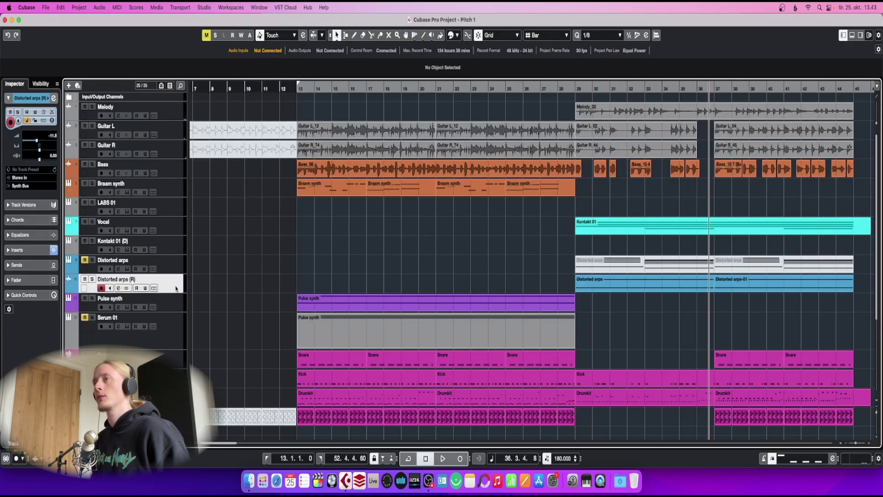
pyautogui.press('F3')
pyautogui.click(657, 384)
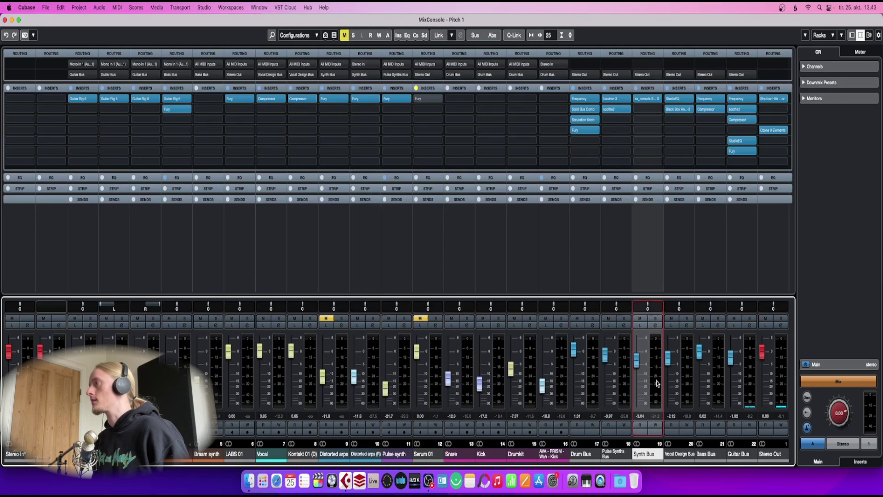
pyautogui.click(651, 132)
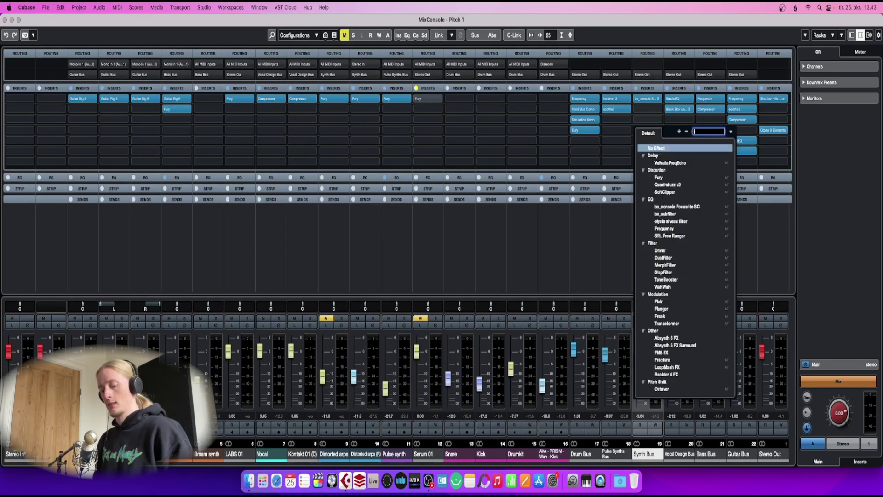
pyautogui.write('fury')
pyautogui.click(664, 157)
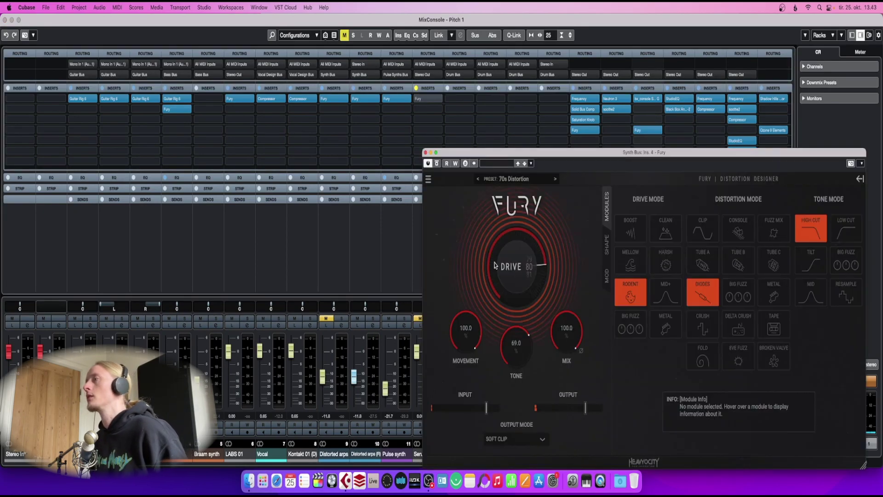
# - Load the factory Keys and Synth preset Fuzzy Keys in the Synth Bus Fury
pyautogui.click(497, 164)
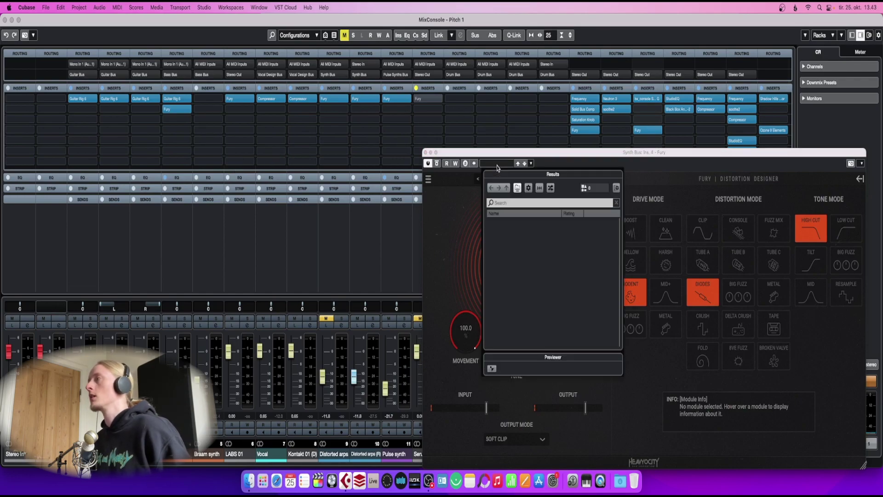
pyautogui.click(499, 164)
pyautogui.click(503, 179)
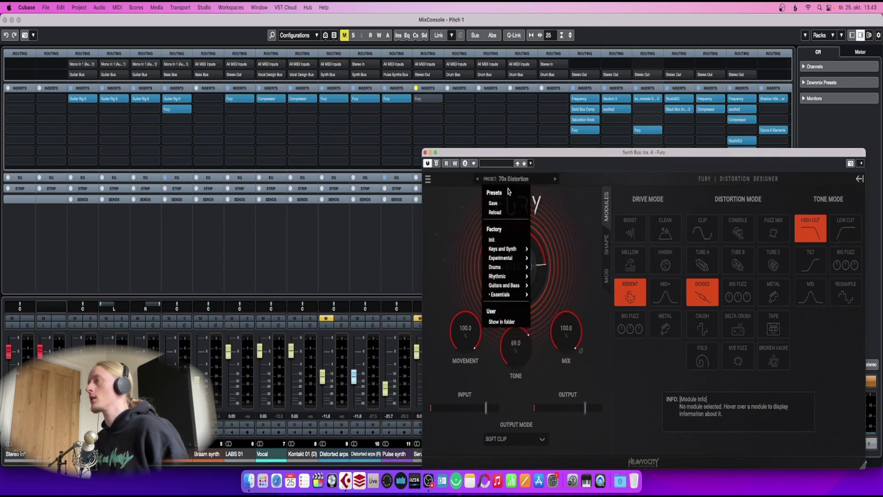
pyautogui.moveTo(511, 252)
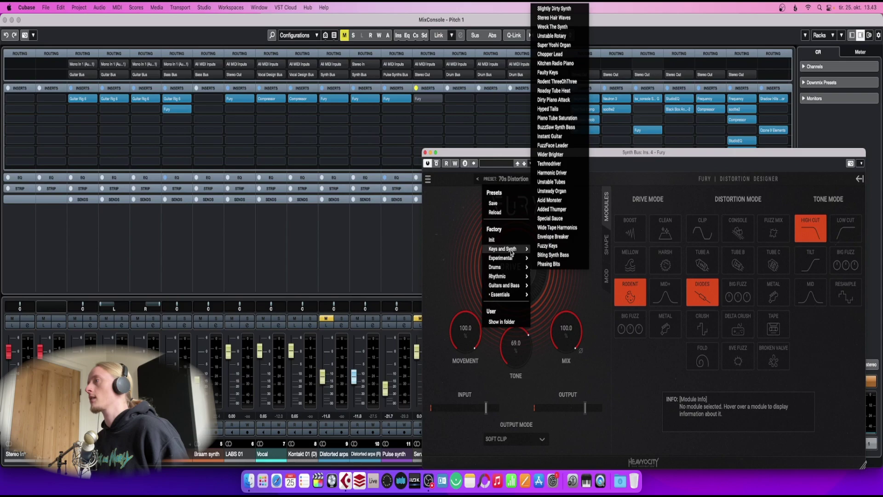
pyautogui.click(548, 245)
# - Solo the Synth Bus and play the project from bar 29, keeping the Fury window clear of the controls
pyautogui.click(401, 194)
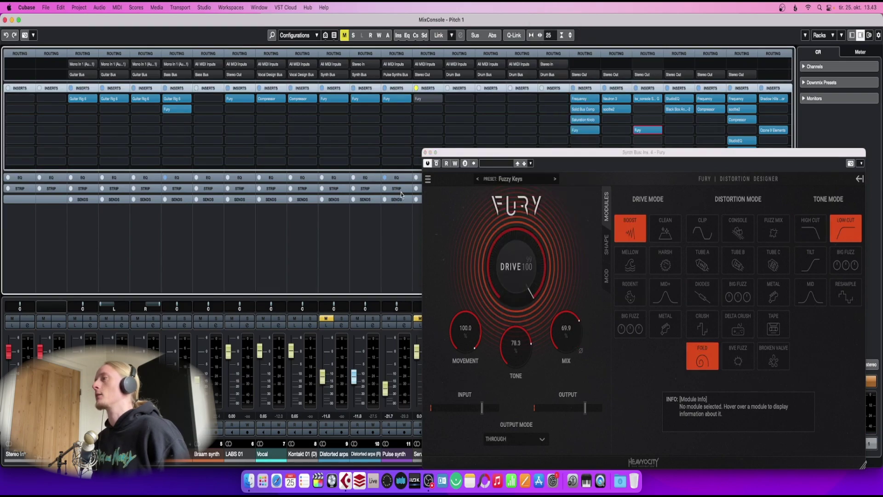
pyautogui.press('F3')
pyautogui.press('F3')
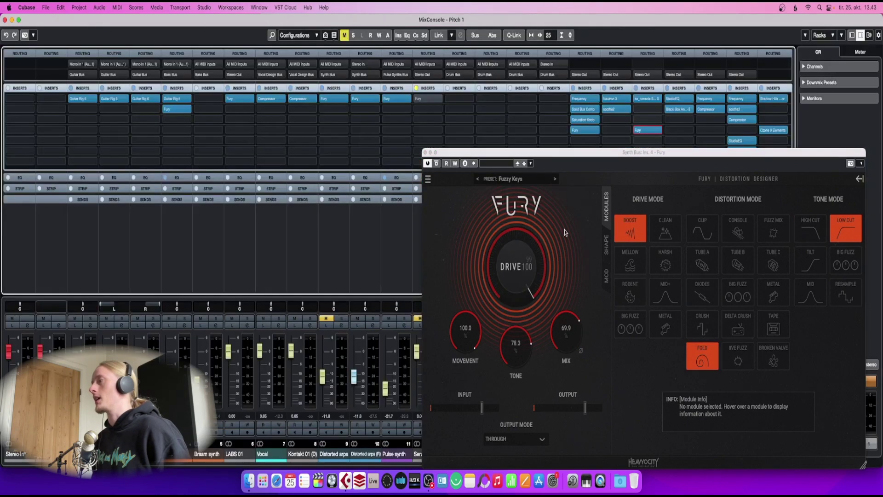
pyautogui.moveTo(621, 156); pyautogui.dragTo(250, 106)
pyautogui.press('s')
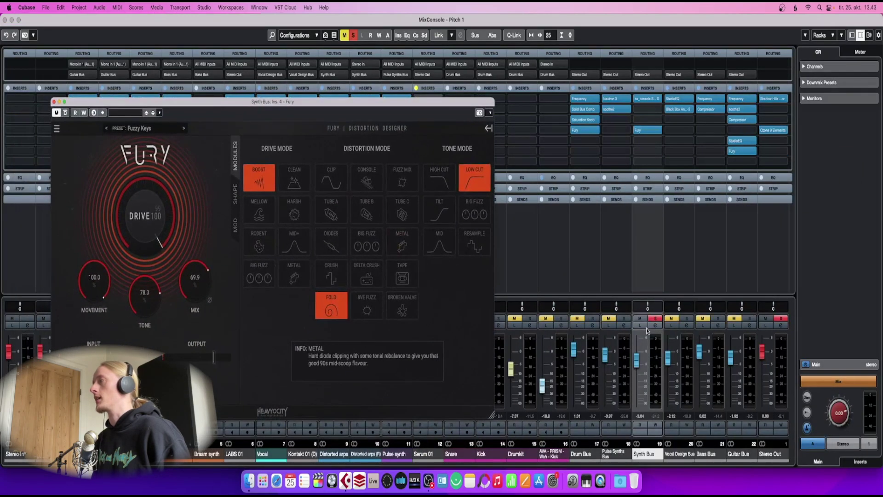
pyautogui.press('F3')
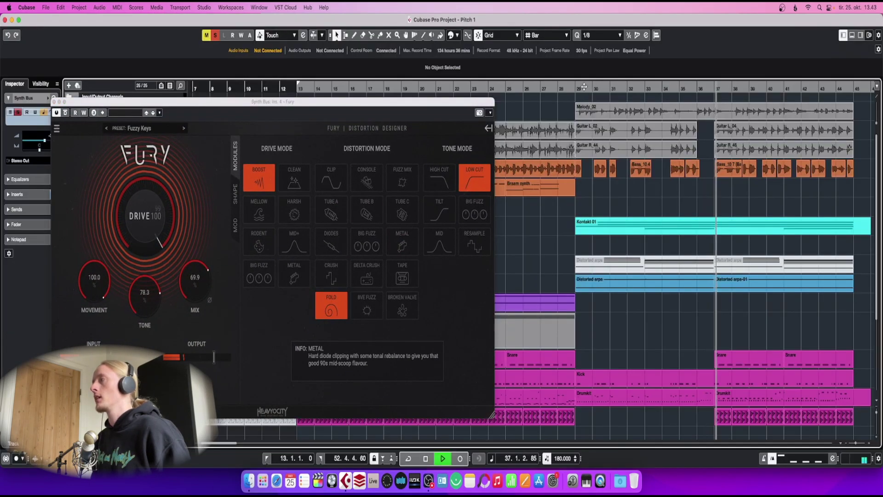
pyautogui.click(575, 85)
pyautogui.moveTo(210, 104); pyautogui.dragTo(419, 57)
pyautogui.press('space')
# - Play the soloed synths and set Fury's Drive to 55 and its Mix to 100%
pyautogui.moveTo(355, 155); pyautogui.dragTo(359, 213)
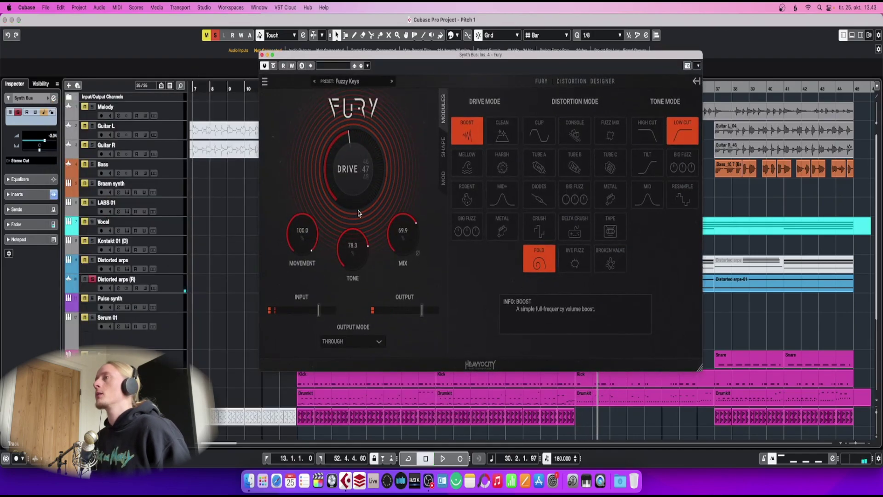
pyautogui.moveTo(458, 55); pyautogui.dragTo(379, 67)
pyautogui.press('space')
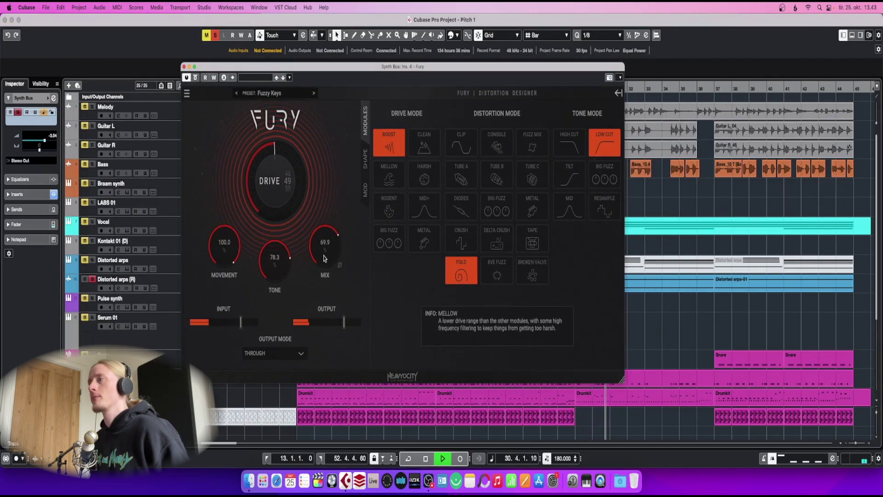
pyautogui.moveTo(289, 197); pyautogui.dragTo(297, 174)
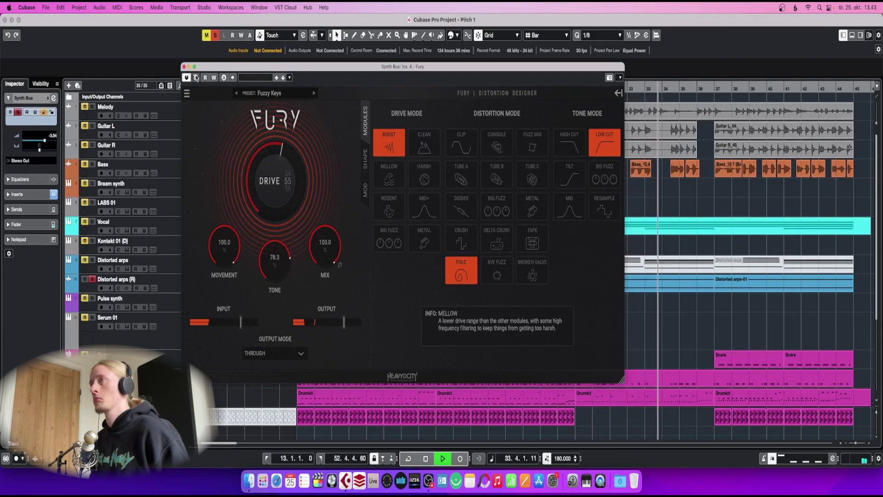
pyautogui.press('space')
# - Load the factory Keys and Synth preset Piano Tube Saturation in the Synth Bus Fury and audition it
pyautogui.click(294, 94)
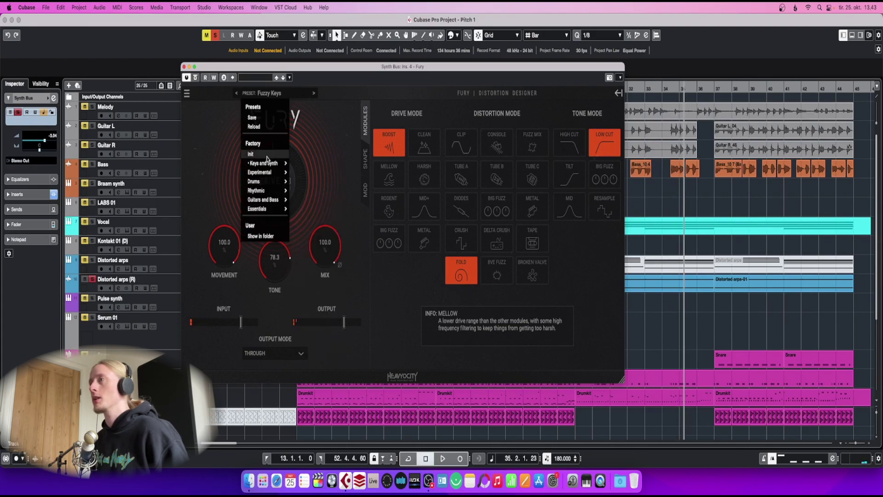
pyautogui.moveTo(269, 163)
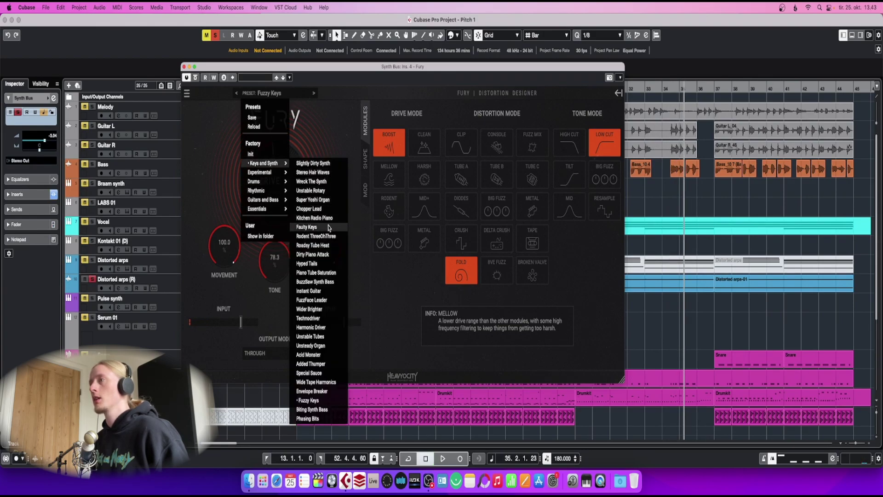
pyautogui.click(318, 273)
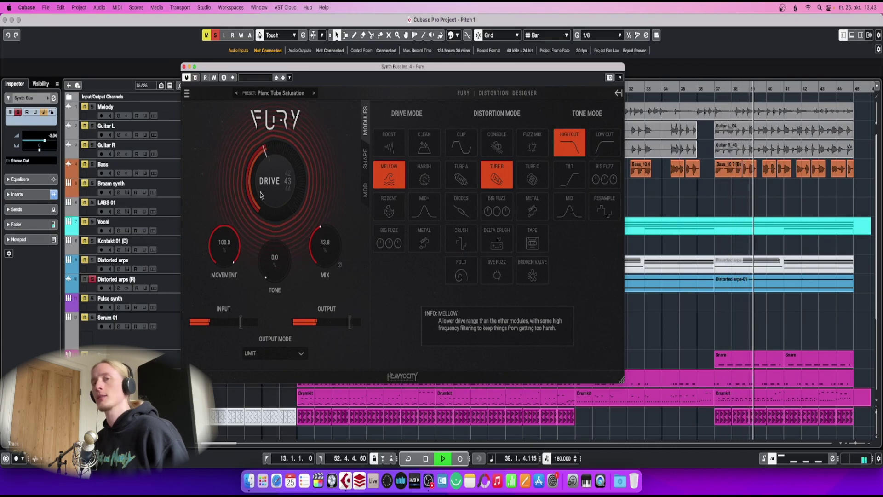
pyautogui.press('space')
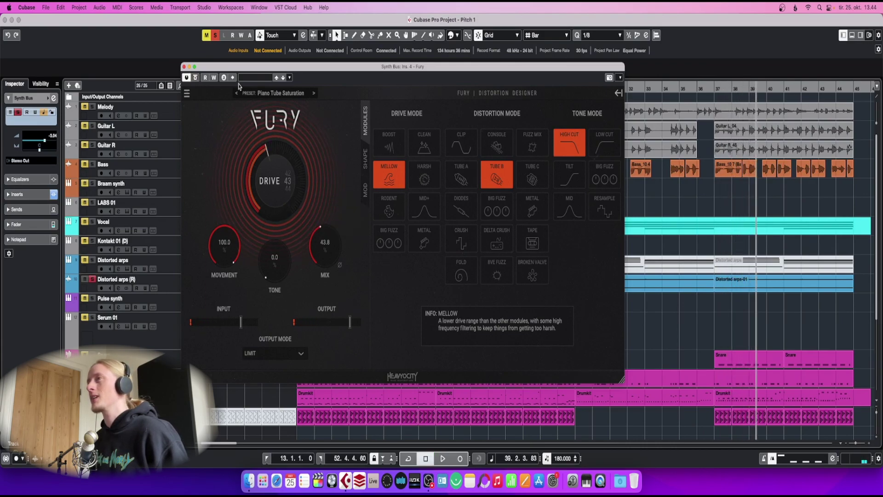
# - Raise the Synth Bus Fury's Mix to 59.2%, audition it, close the plug-in and turn off the bus solo
pyautogui.moveTo(324, 249); pyautogui.dragTo(324, 233)
pyautogui.press('space')
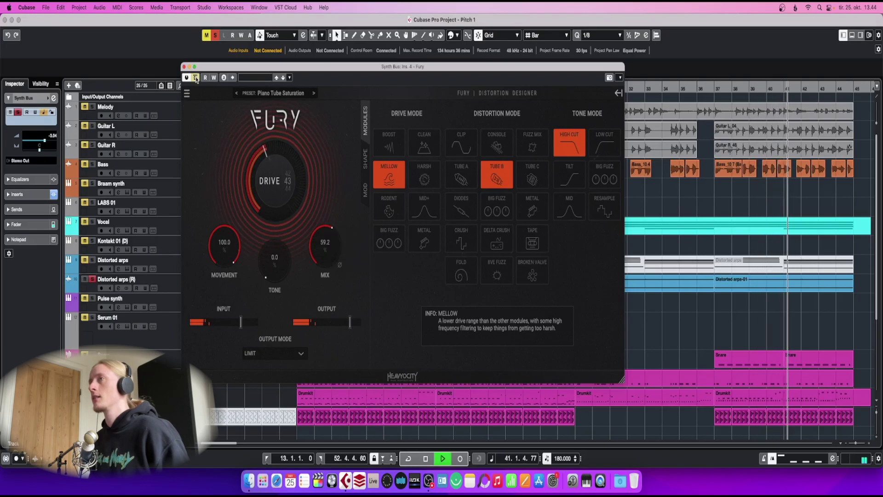
pyautogui.press('space')
pyautogui.click(184, 66)
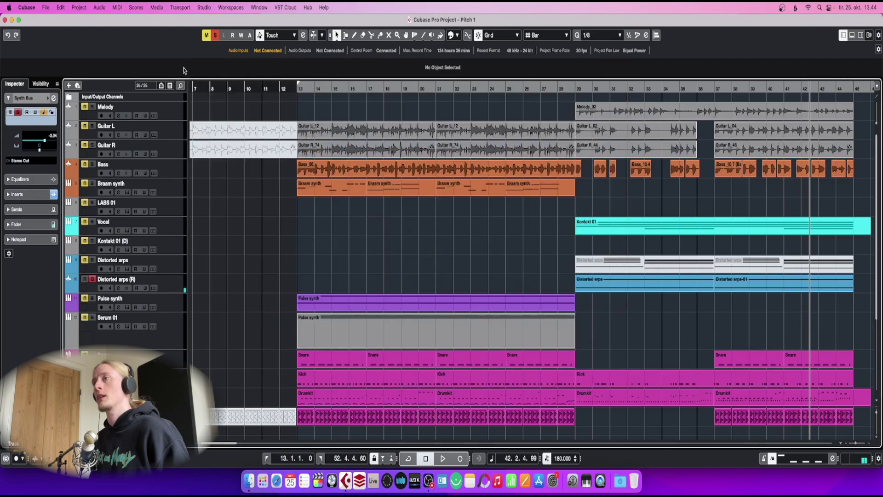
pyautogui.press('s')
pyautogui.press('g')
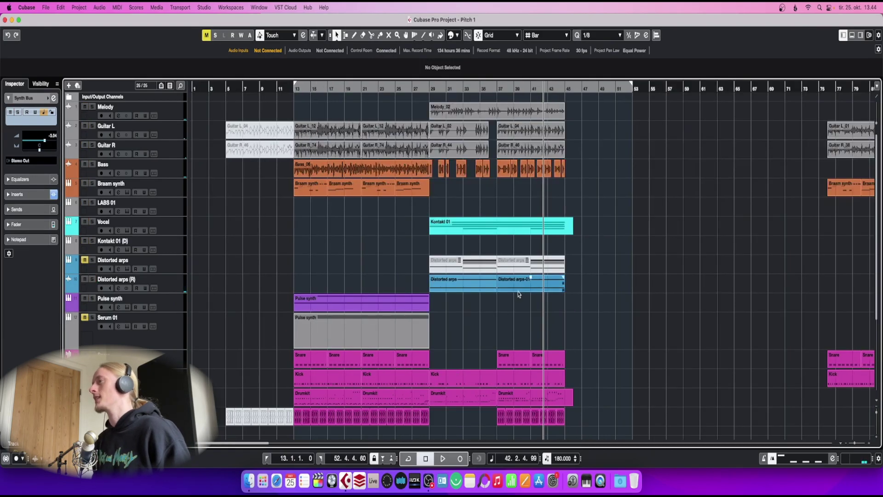
# - Insert Fury in the third insert slot of the Stereo Out and place the project cursor at bar 13
pyautogui.press('F3')
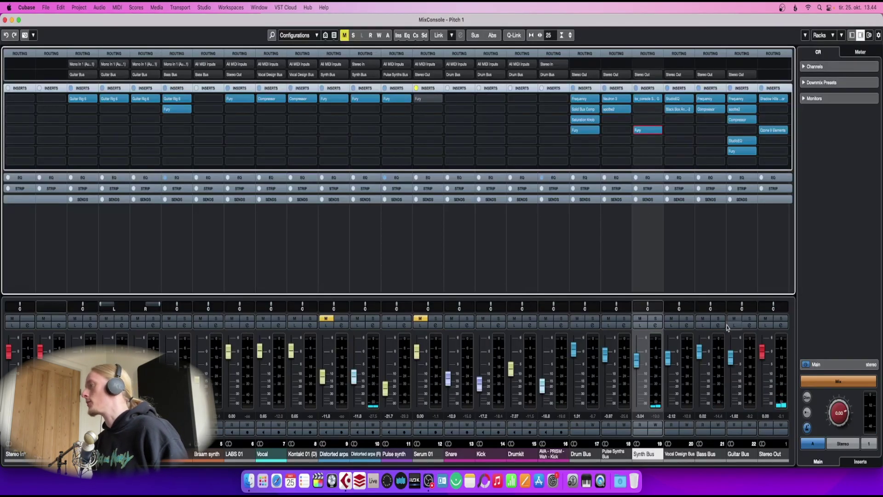
pyautogui.click(773, 121)
pyautogui.write('fury')
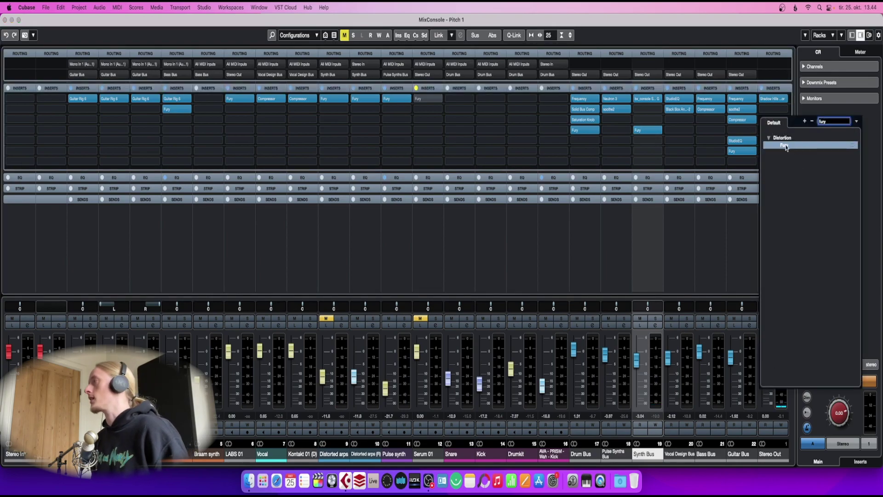
pyautogui.click(784, 146)
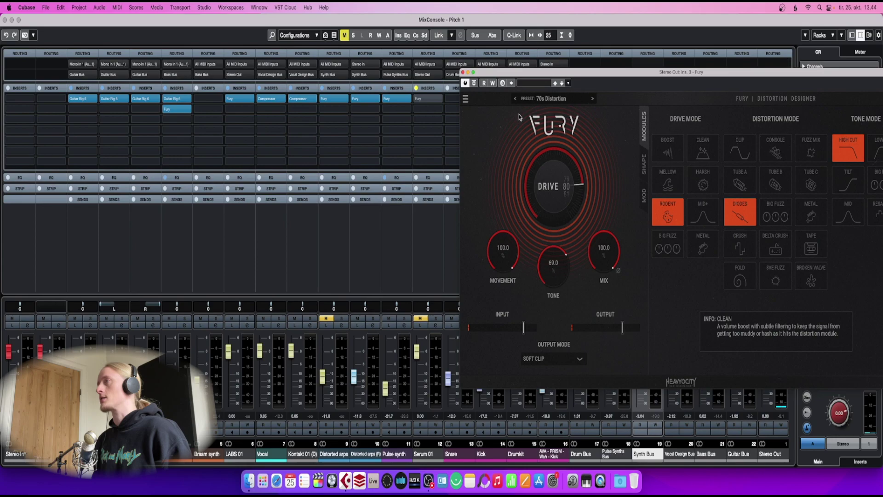
pyautogui.press('F3')
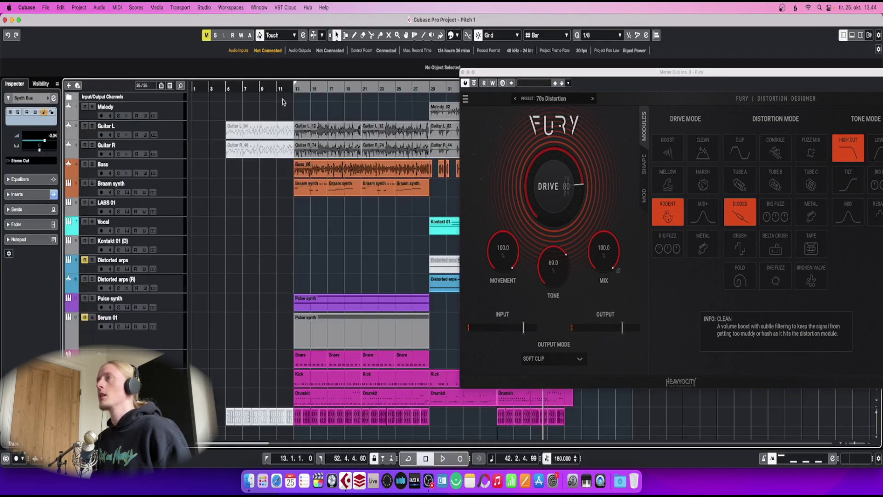
pyautogui.click(294, 91)
pyautogui.click(581, 98)
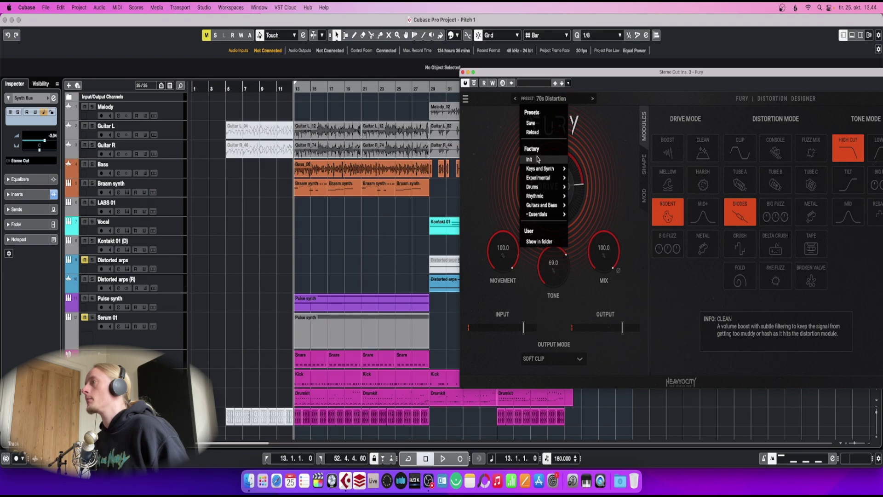
pyautogui.moveTo(541, 216)
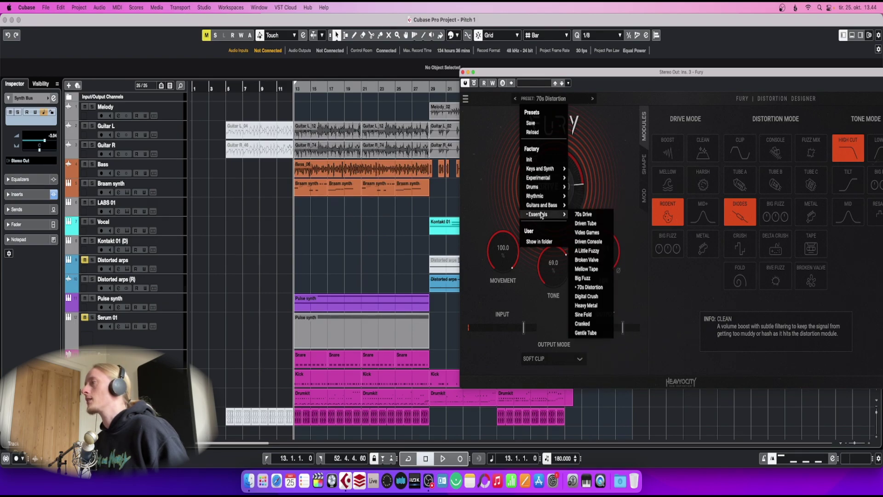
pyautogui.moveTo(542, 183)
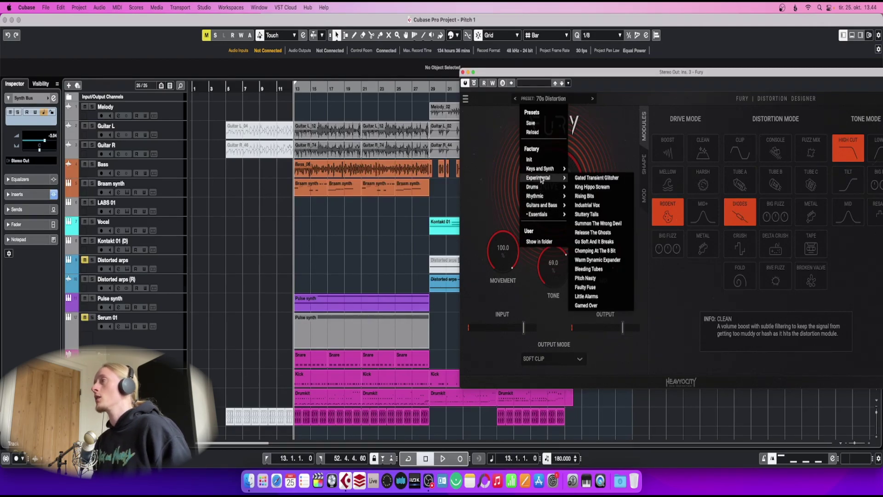
pyautogui.click(673, 321)
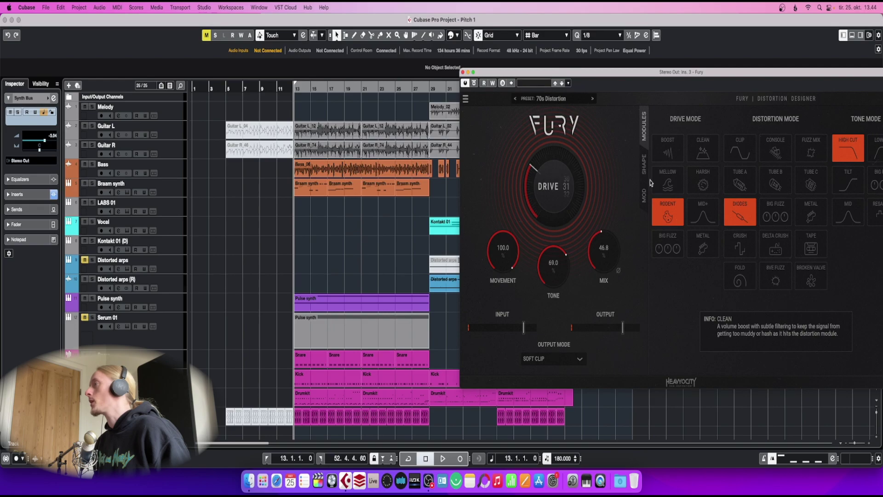
# - Switch the Stereo Out Fury to the Clean drive mode and the Tube B distortion mode
pyautogui.click(696, 148)
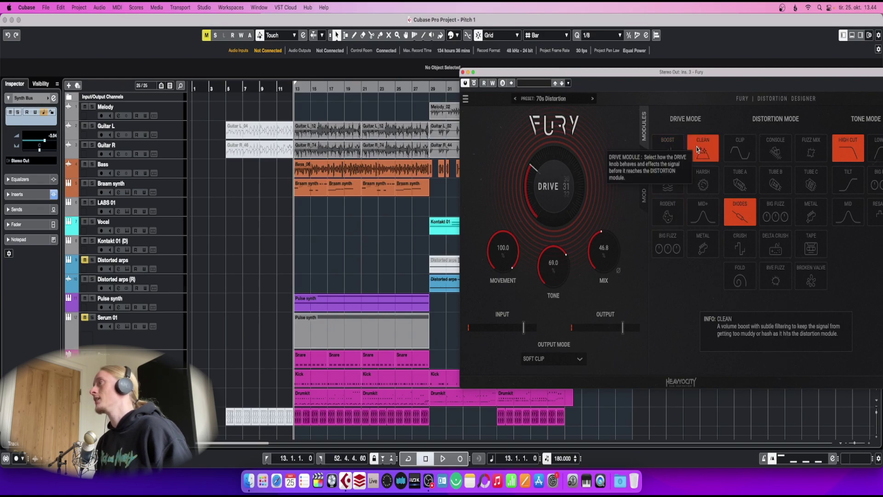
pyautogui.click(776, 179)
pyautogui.moveTo(839, 73); pyautogui.dragTo(751, 78)
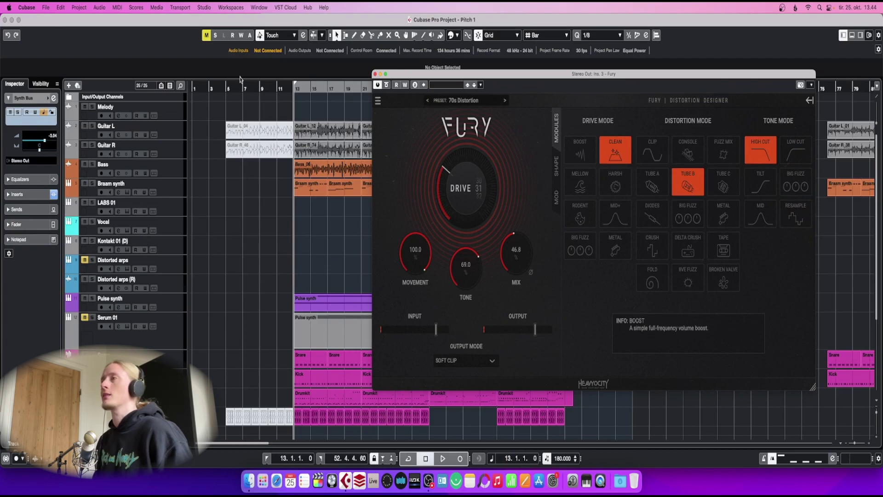
# - Play the song from around bar 13, compare the Stereo Out Fury with its bypass and lower the Drive to 8
pyautogui.click(282, 92)
pyautogui.press('space')
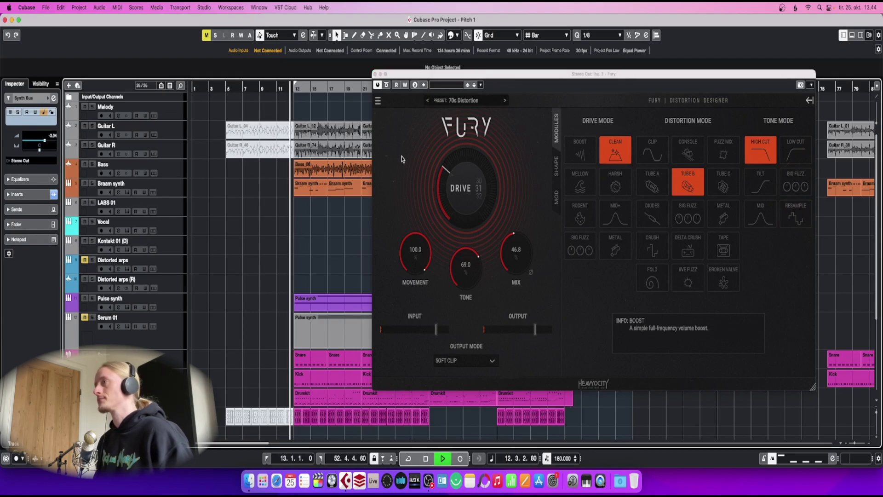
pyautogui.click(387, 86)
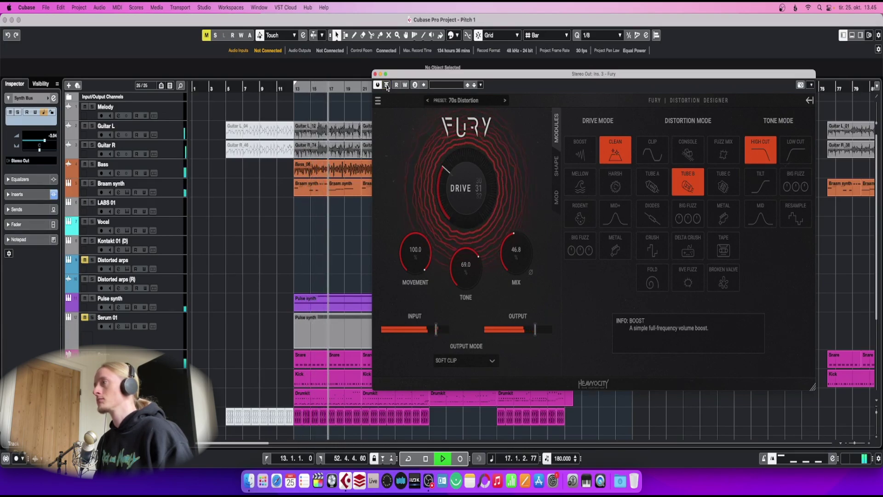
pyautogui.moveTo(445, 173); pyautogui.dragTo(464, 237)
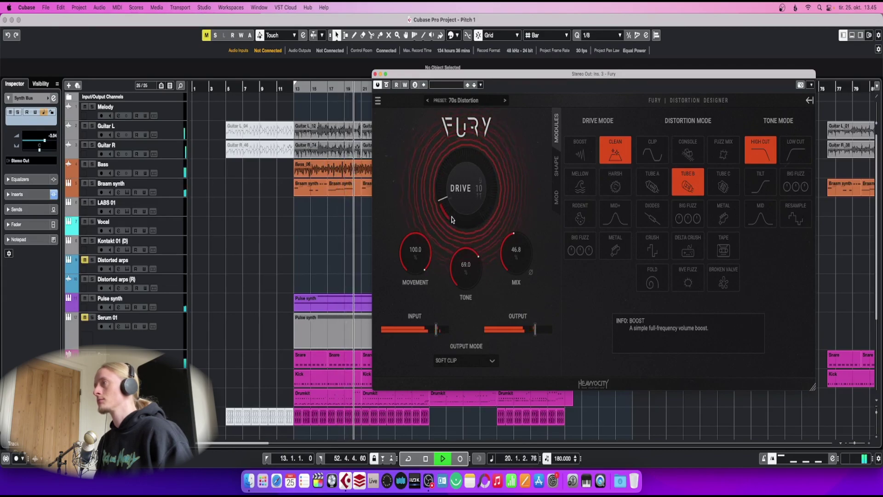
# - Audition the Big Fuzz, Resample and Mid tone modes, settle on Tilt and stop playback
pyautogui.click(761, 182)
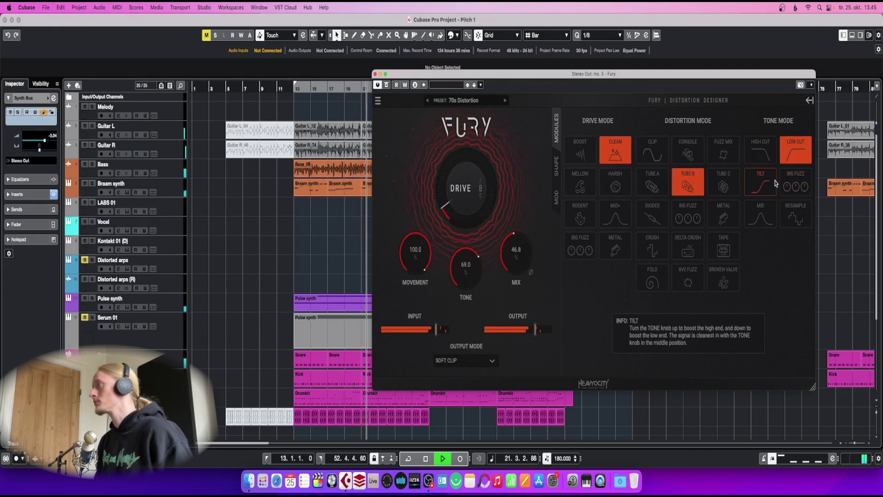
pyautogui.click(796, 184)
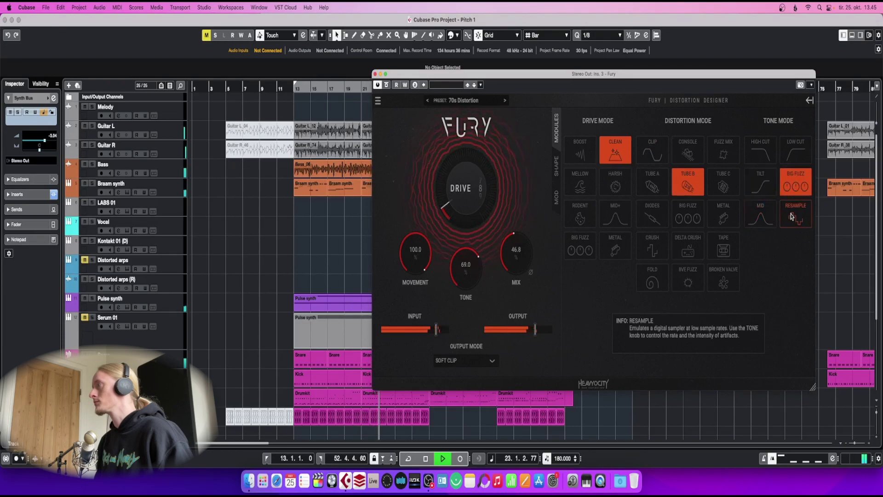
pyautogui.click(792, 216)
pyautogui.click(768, 216)
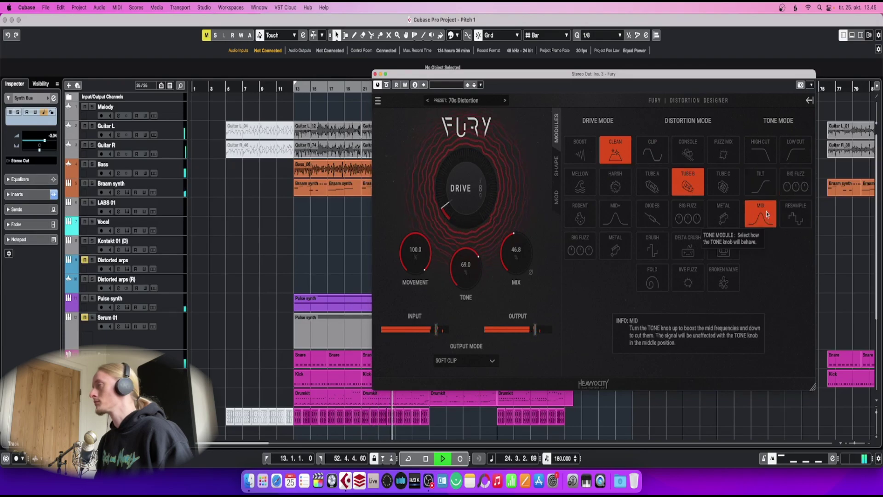
pyautogui.click(764, 187)
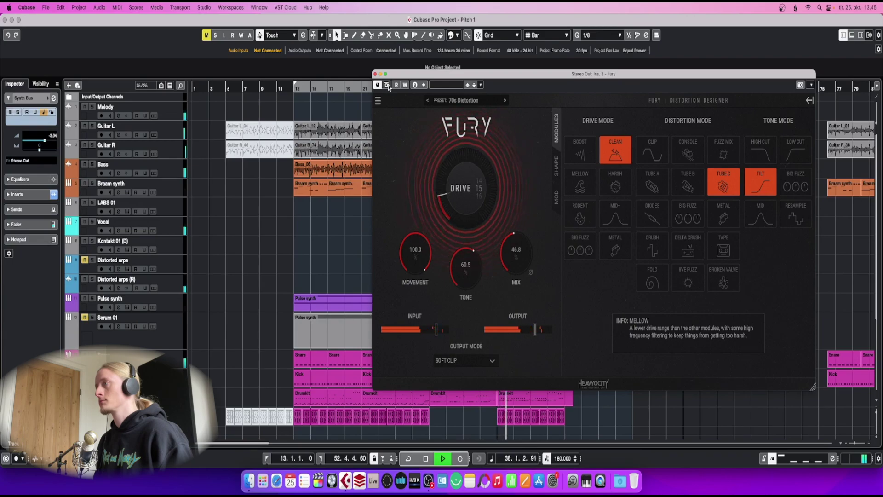
pyautogui.press('space')
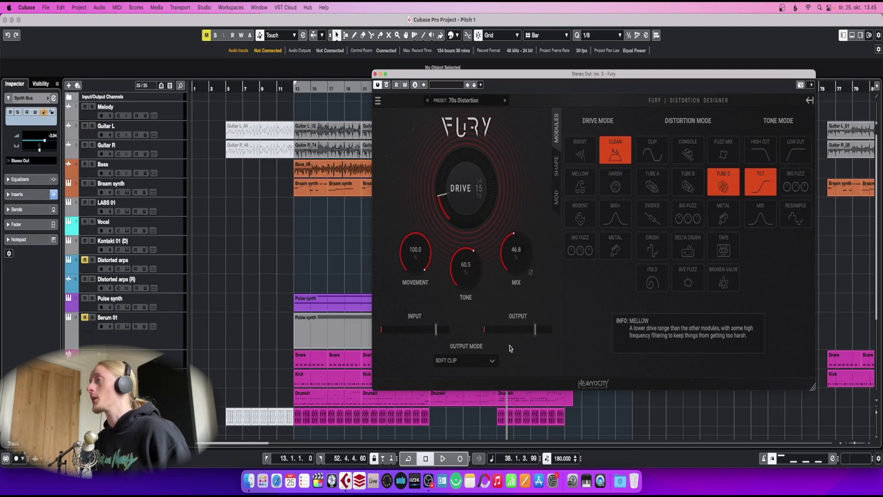
# - Set the Stereo Out Fury's output mode to Through and audition it from bar 13, bypassed and active
pyautogui.click(466, 360)
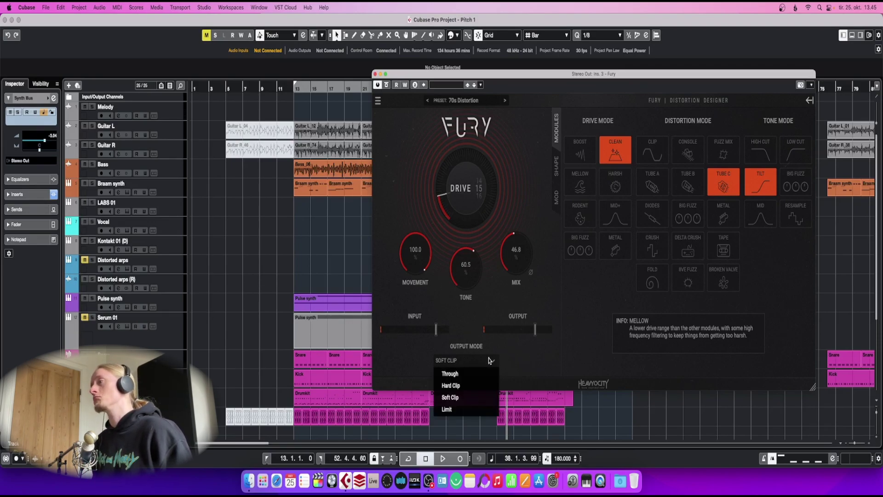
pyautogui.click(461, 374)
pyautogui.click(294, 91)
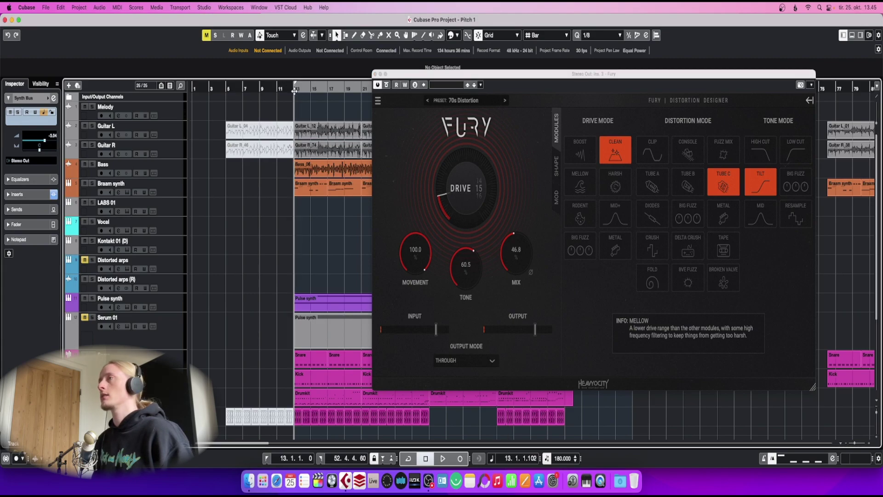
pyautogui.press('space')
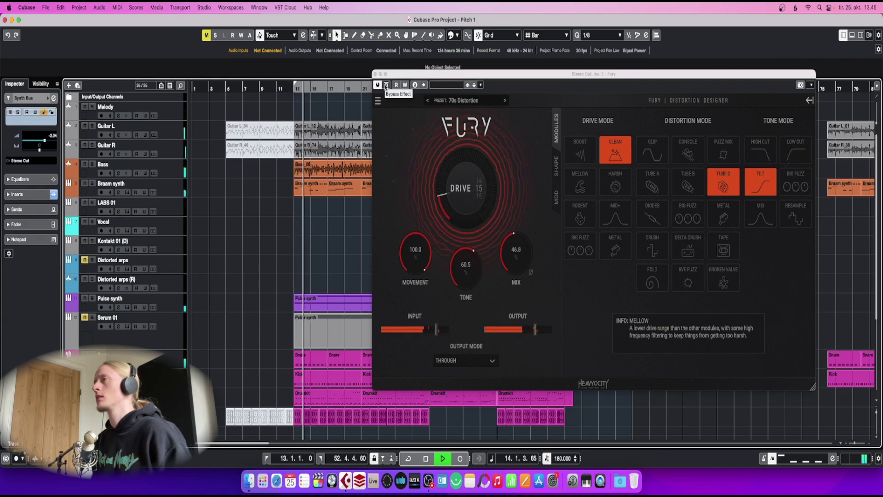
pyautogui.click(386, 86)
pyautogui.click(386, 86)
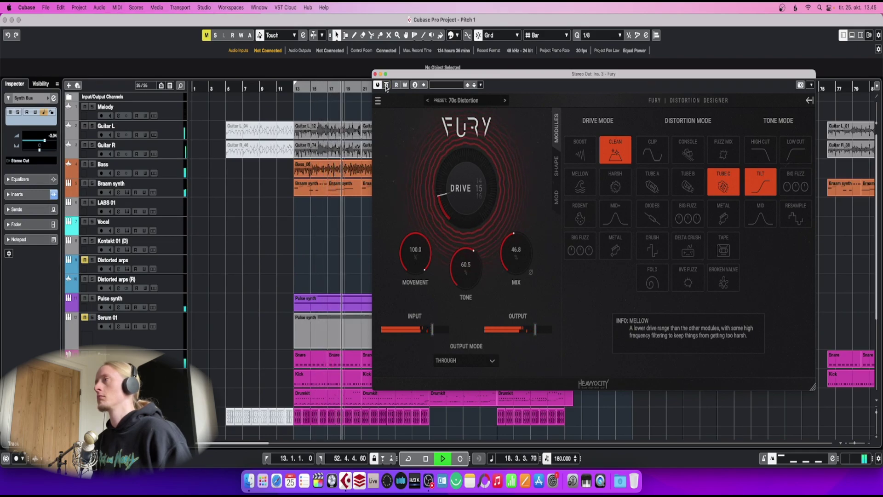
pyautogui.press('space')
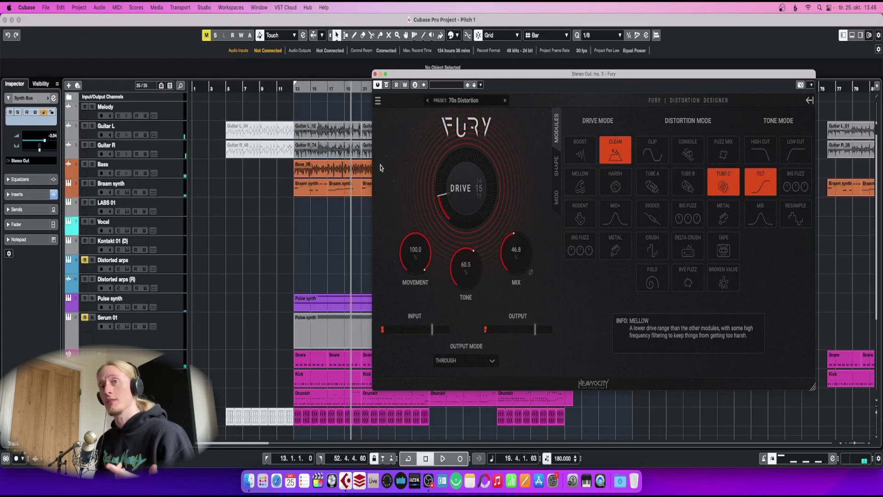
# - Reposition the Stereo Out Fury window and raise the Drive to 34
pyautogui.moveTo(488, 73); pyautogui.dragTo(520, 75)
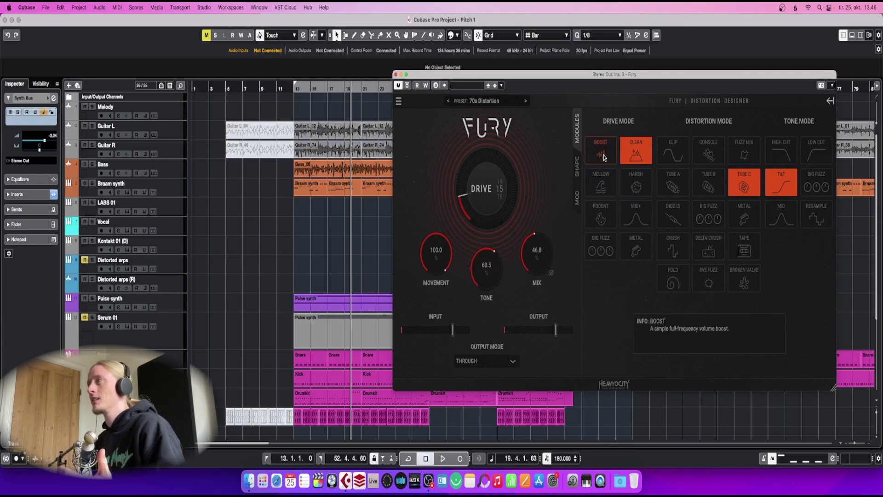
pyautogui.moveTo(628, 74); pyautogui.dragTo(618, 77)
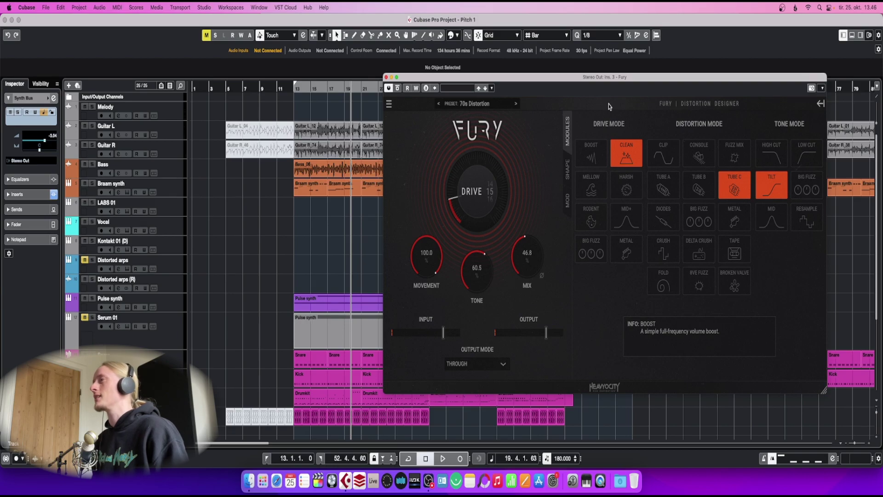
pyautogui.moveTo(485, 203)
pyautogui.mouseDown()
pyautogui.moveTo(487, 136)
pyautogui.moveTo(480, 203)
pyautogui.moveTo(480, 192)
pyautogui.mouseUp()
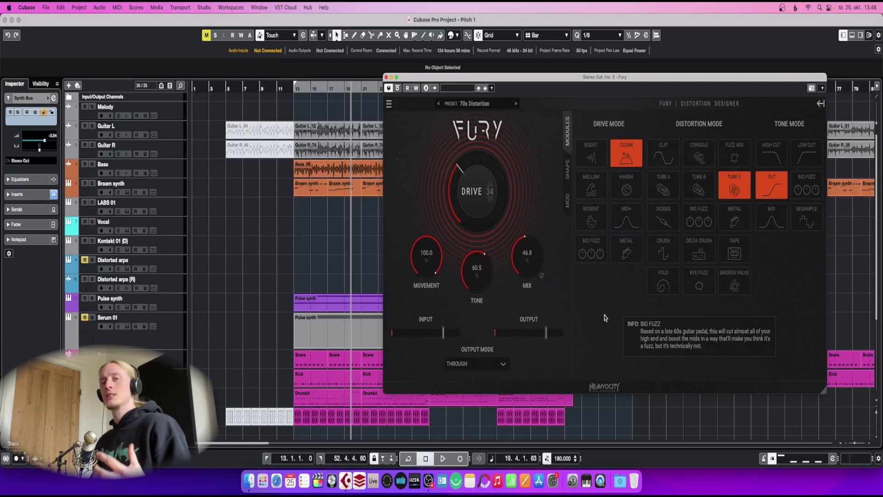
pyautogui.moveTo(613, 77); pyautogui.dragTo(580, 86)
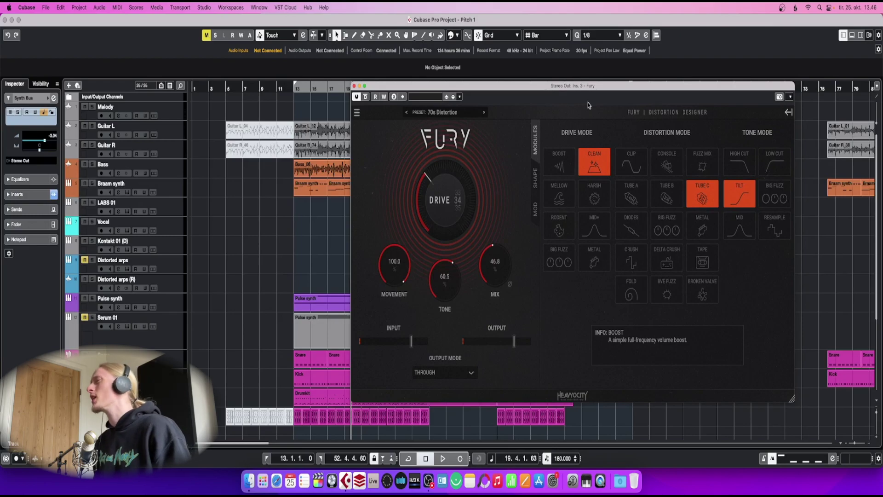
pyautogui.moveTo(583, 91); pyautogui.dragTo(583, 102)
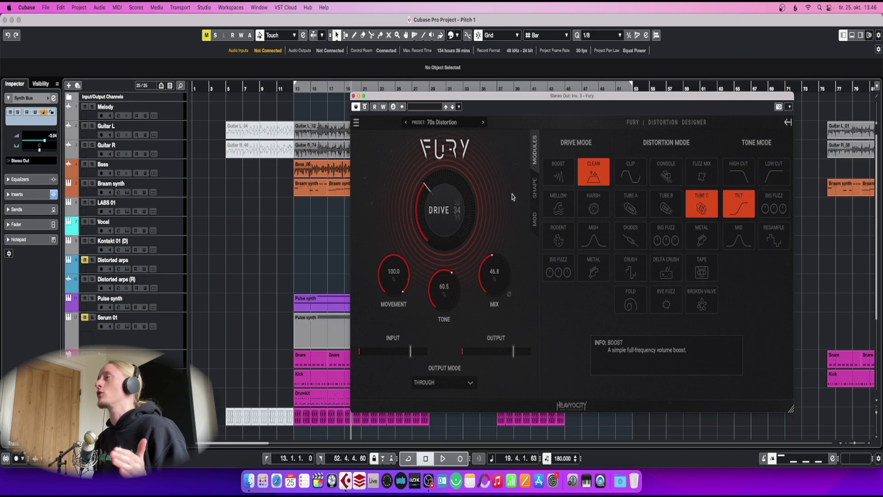
pyautogui.moveTo(497, 98); pyautogui.dragTo(469, 85)
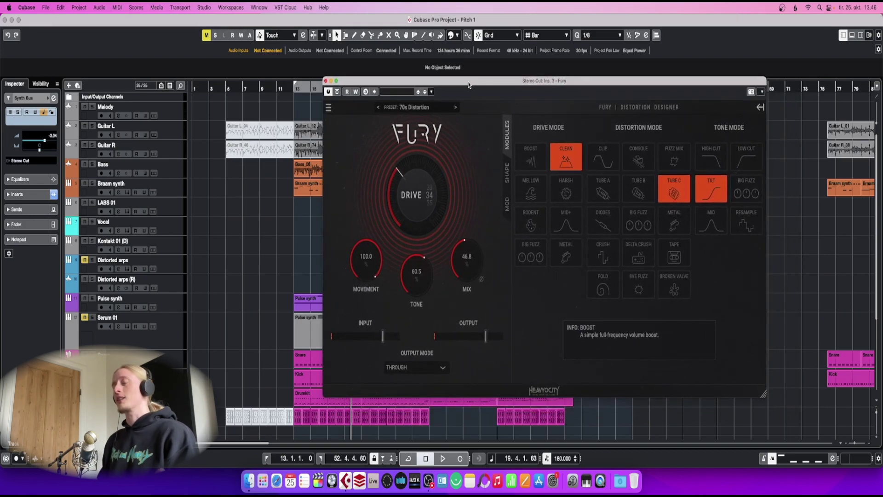
pyautogui.moveTo(488, 85); pyautogui.dragTo(458, 102)
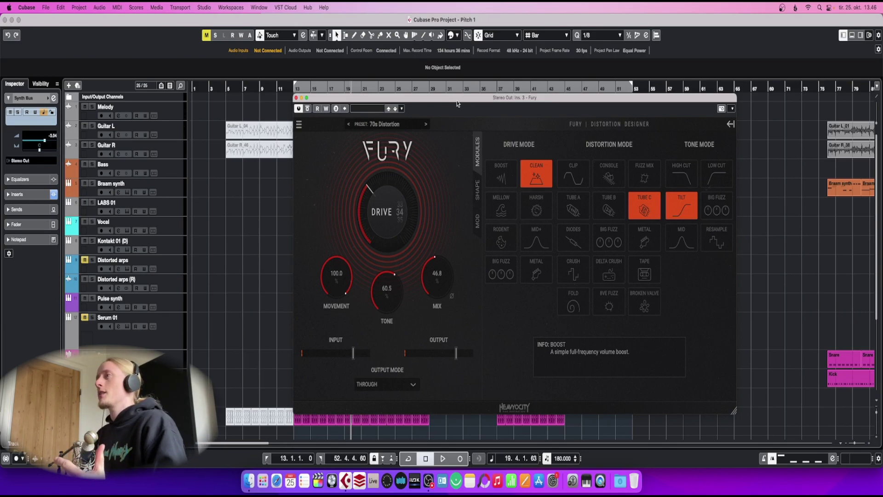
pyautogui.moveTo(458, 102); pyautogui.dragTo(461, 103)
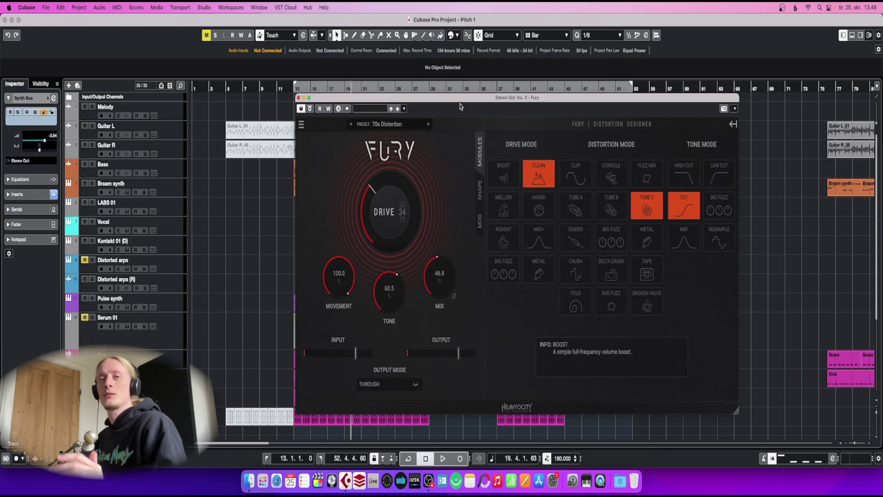